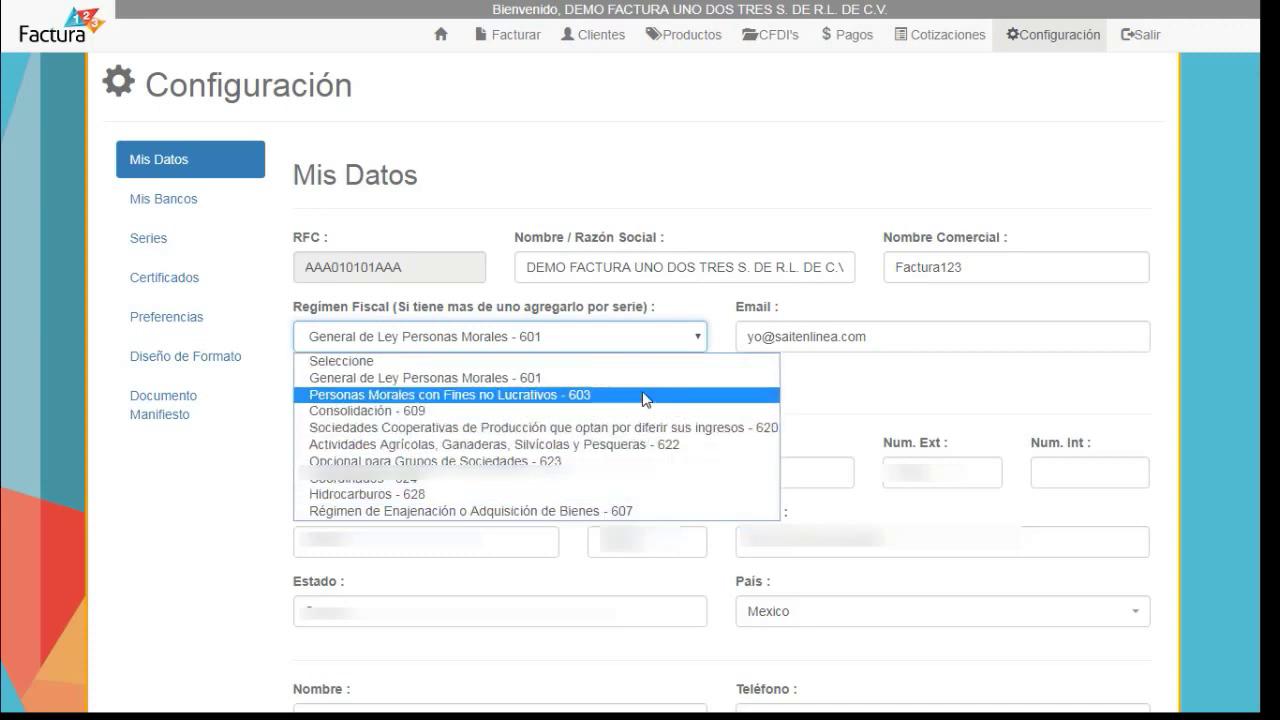
- Choose General de Ley Personas Morales - 601 as the company's tax regime
click(647, 379)
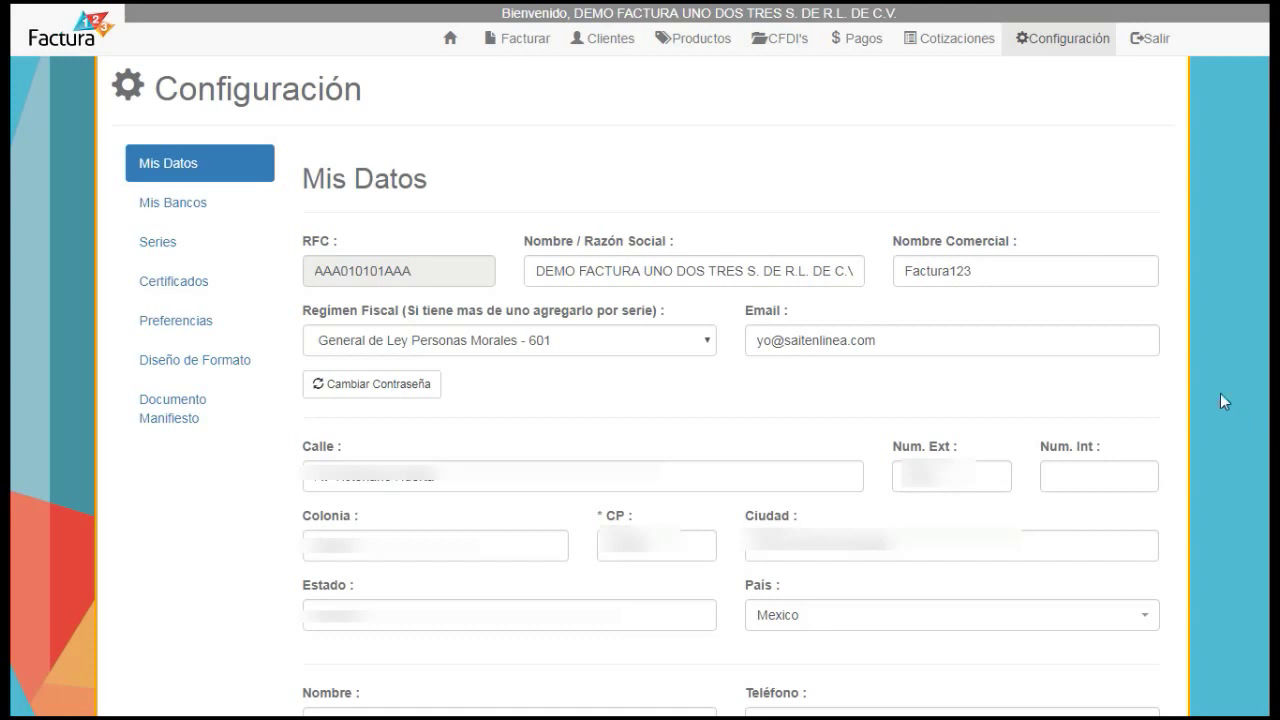
- Open the client record for DISTRIBUIDORA I.R. and examine its RFC and postal code fields
click(621, 50)
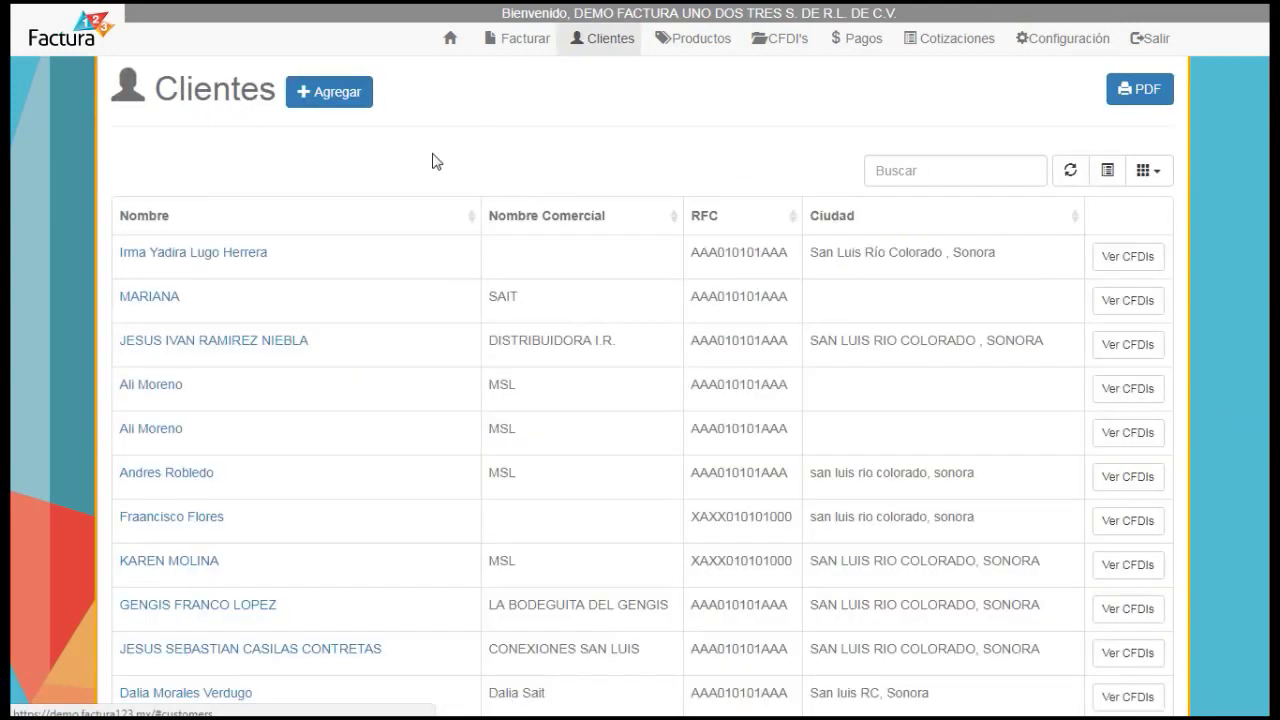
triple_click(234, 344)
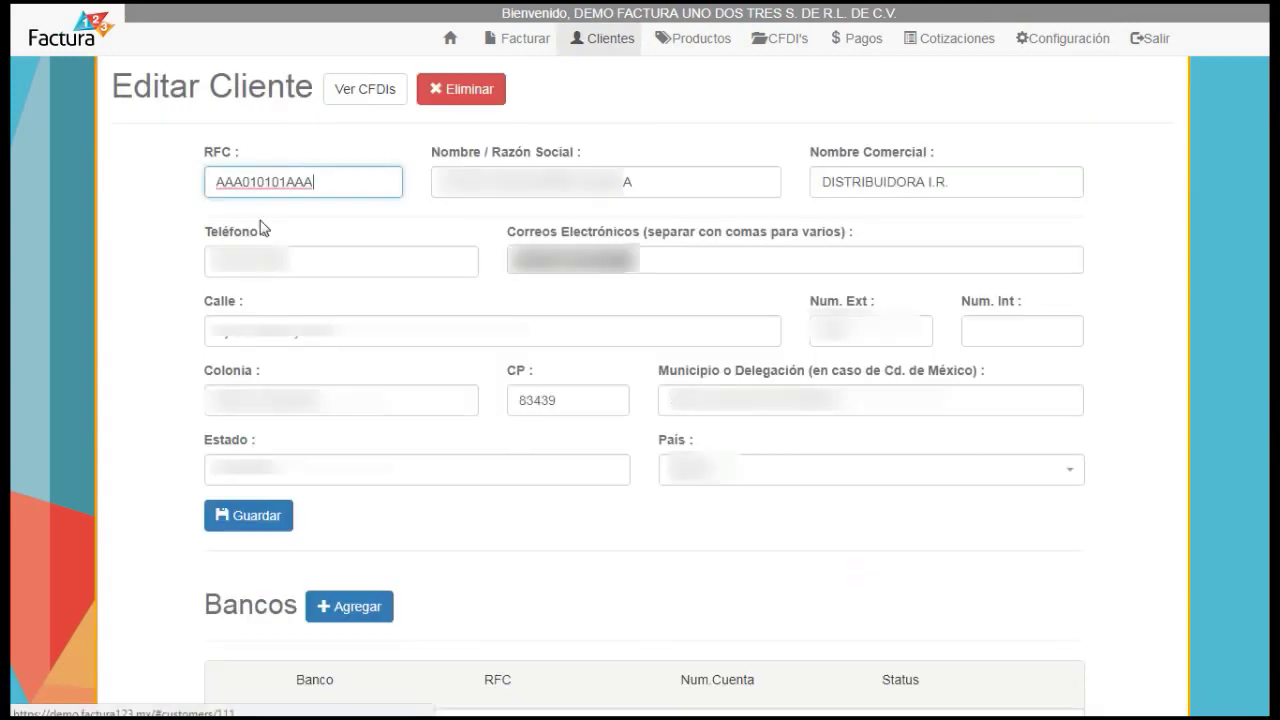
drag(215, 182, 346, 188)
click(346, 188)
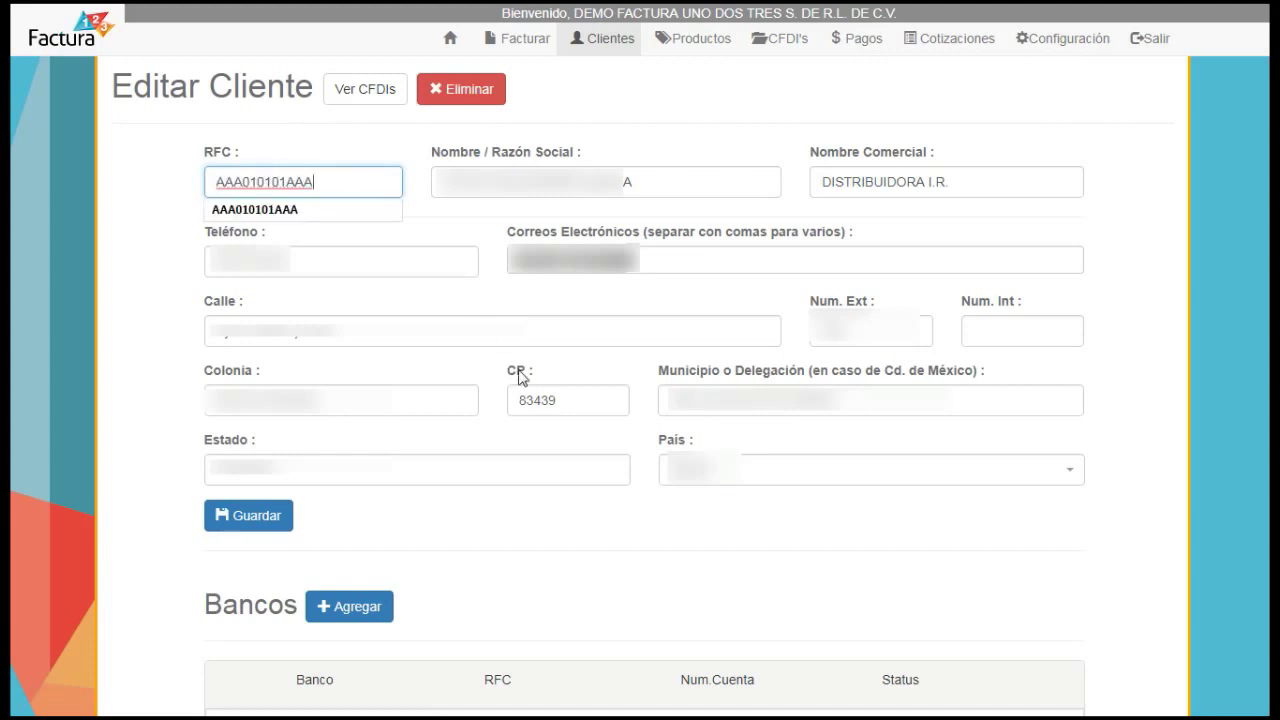
double_click(562, 395)
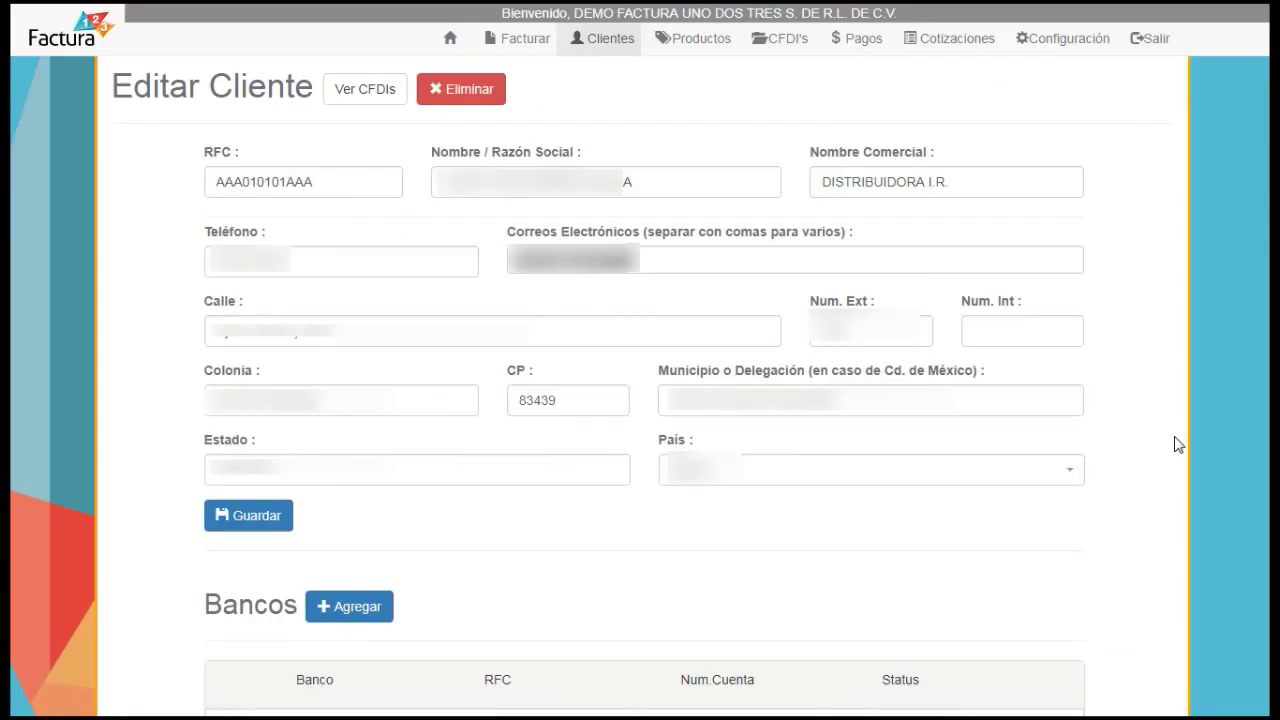
- Open a new invoice and look through the available Uso de CFDI options
click(527, 39)
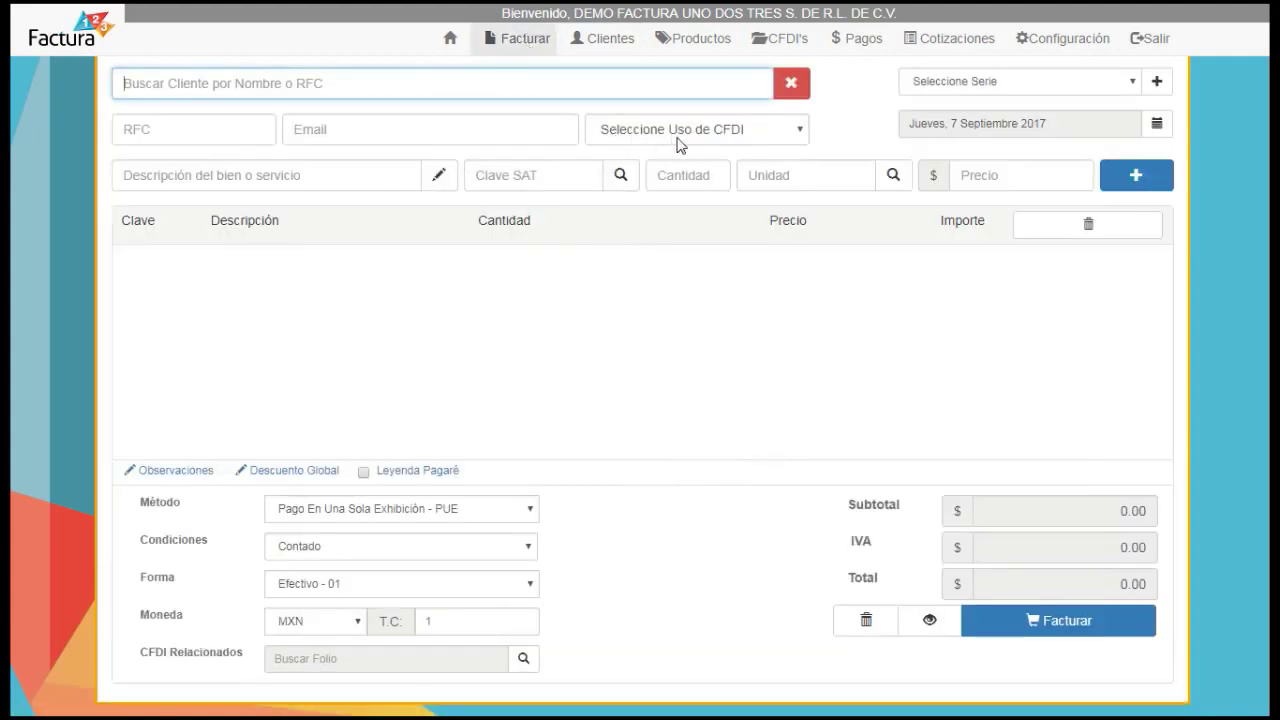
click(800, 133)
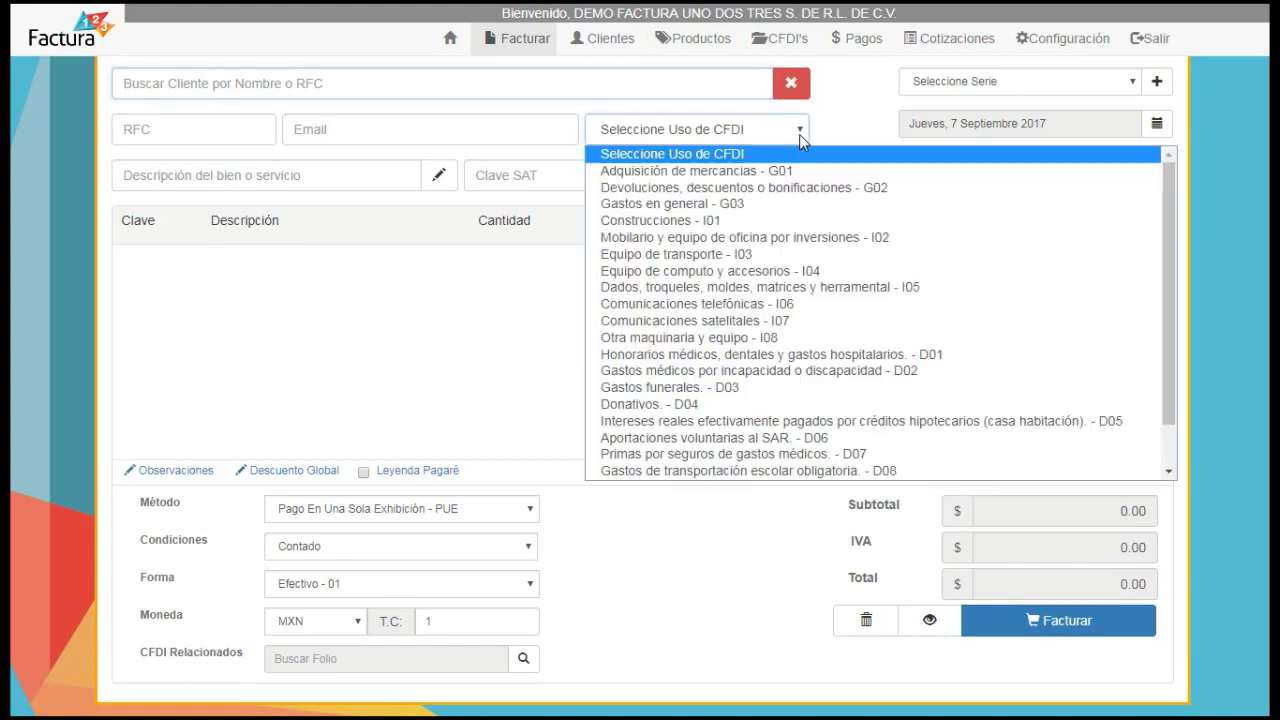
scroll(812, 217, down, 1)
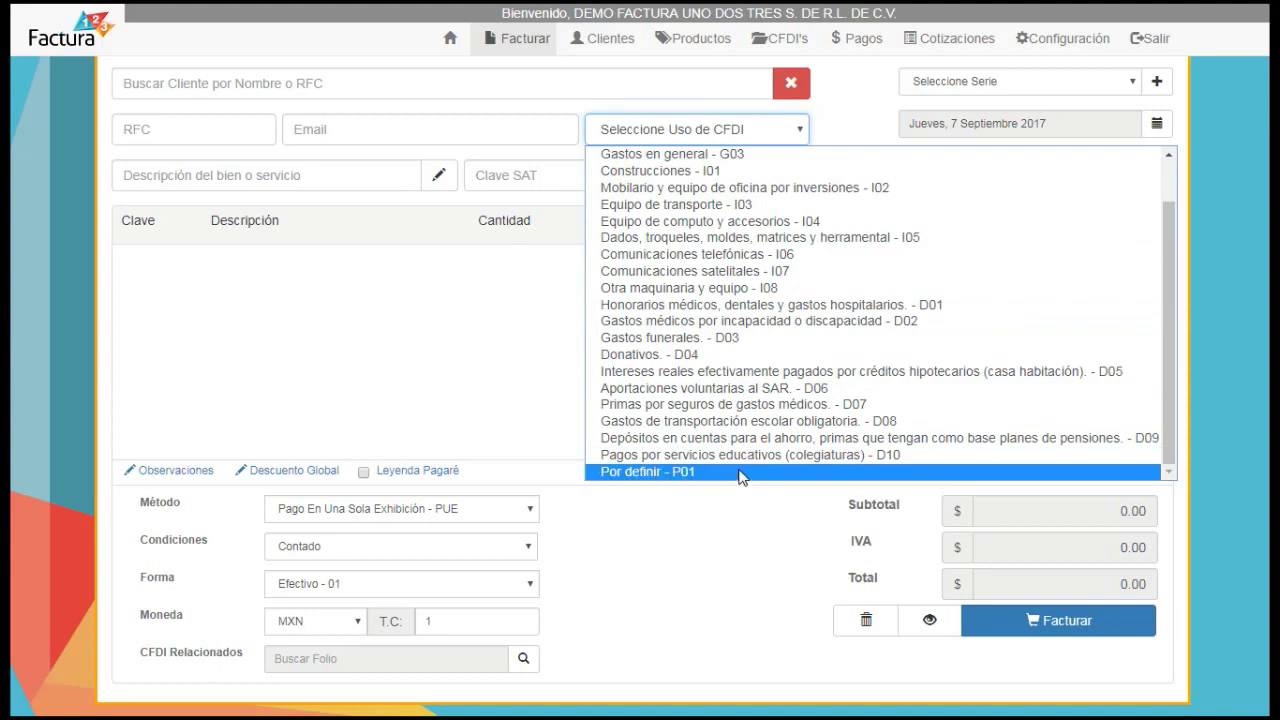
scroll(742, 466, up, 2)
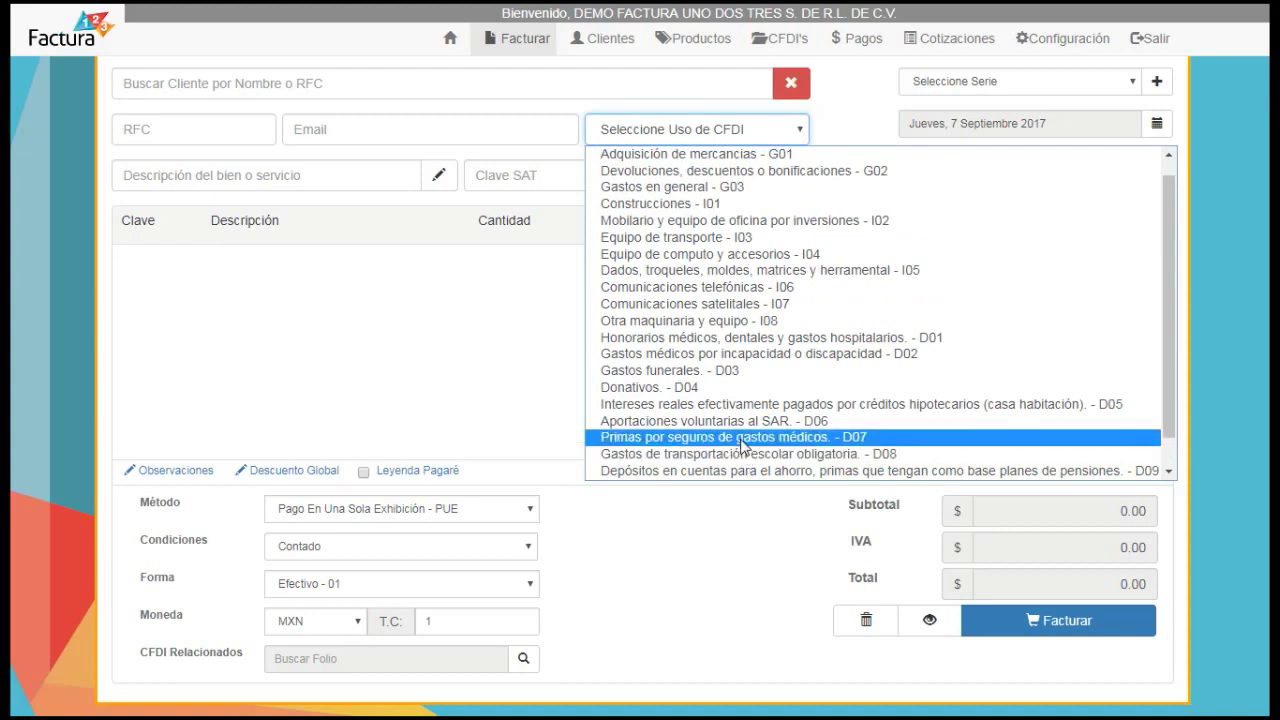
scroll(742, 434, up, 1)
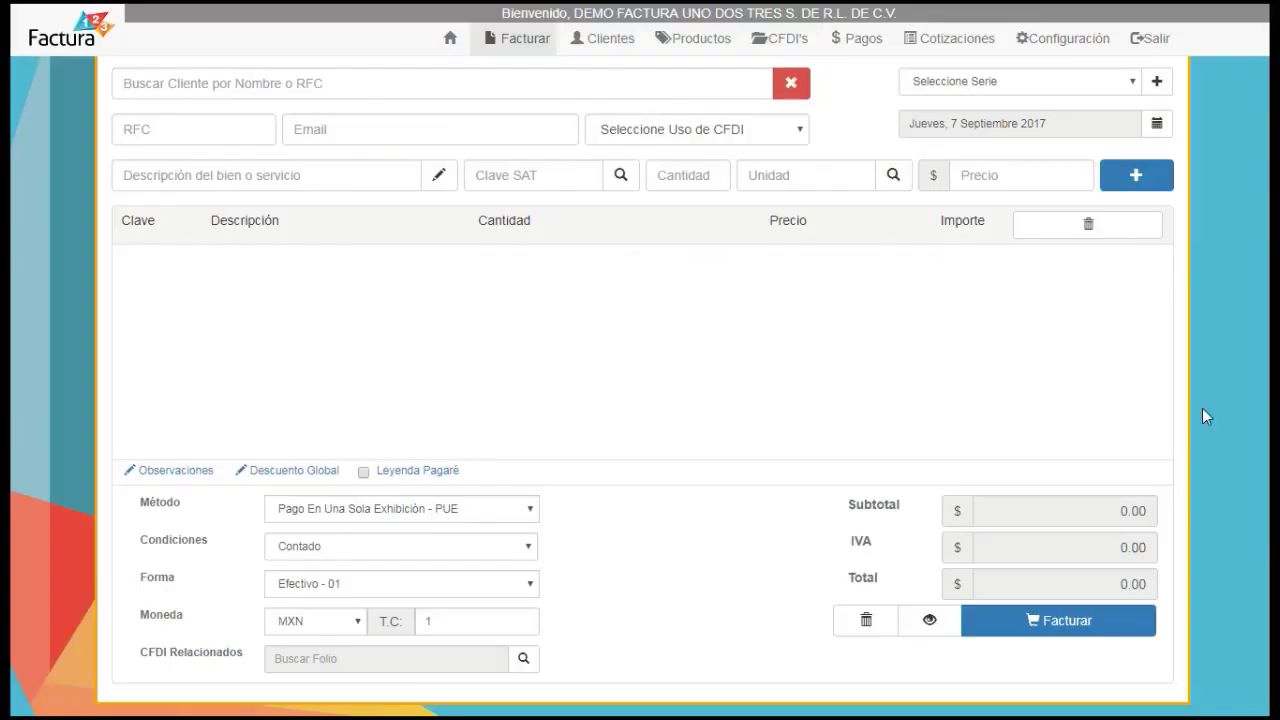
- Examine the Clave SAT and Unidad fields of the invoice's item line
click(479, 178)
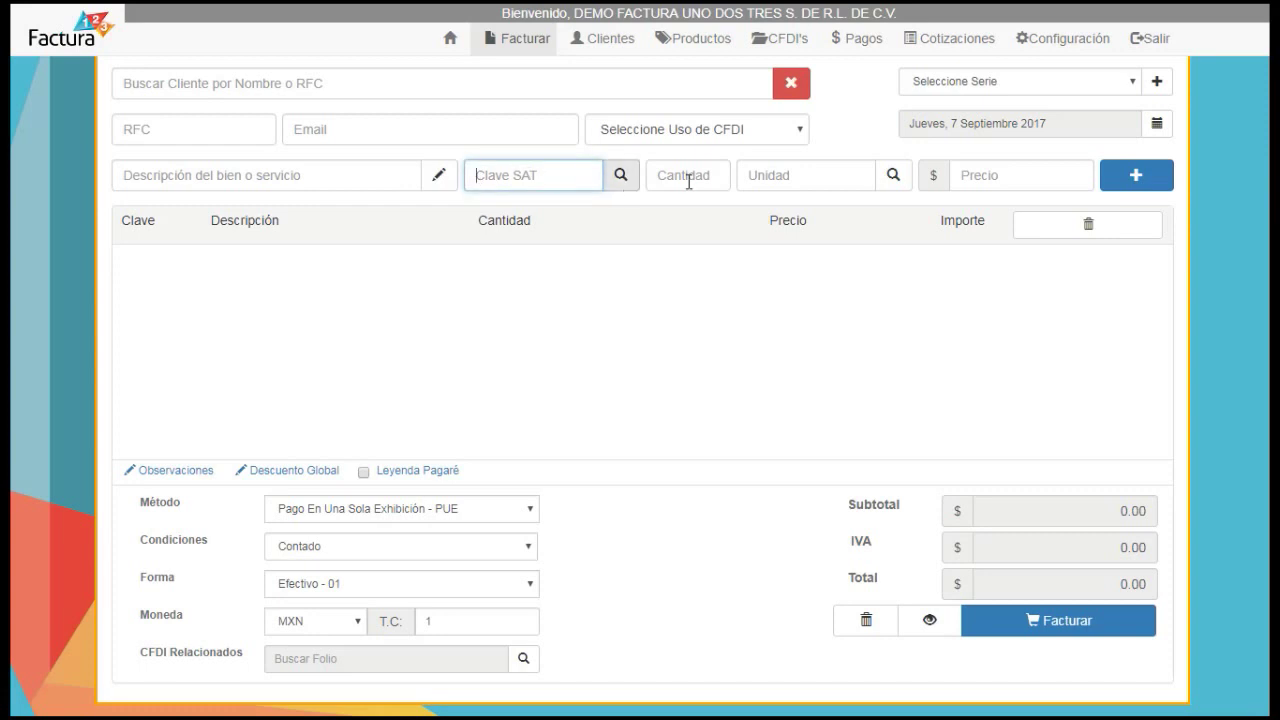
click(775, 178)
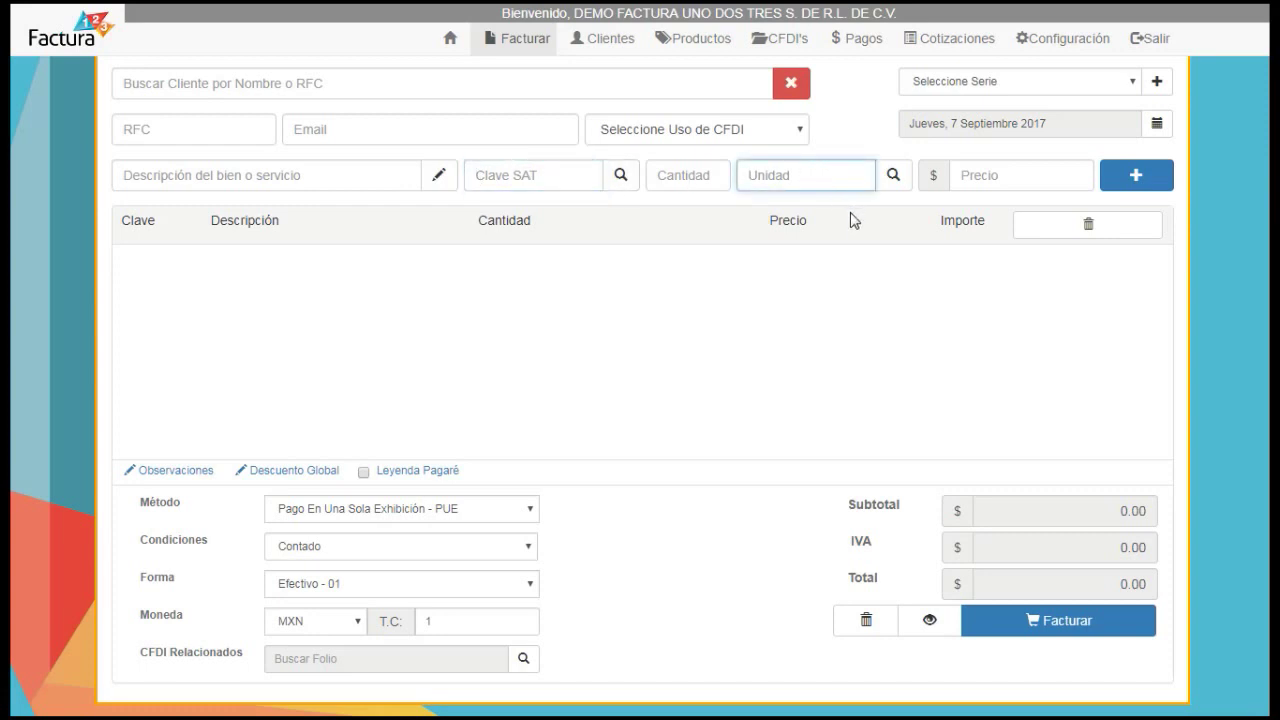
click(880, 291)
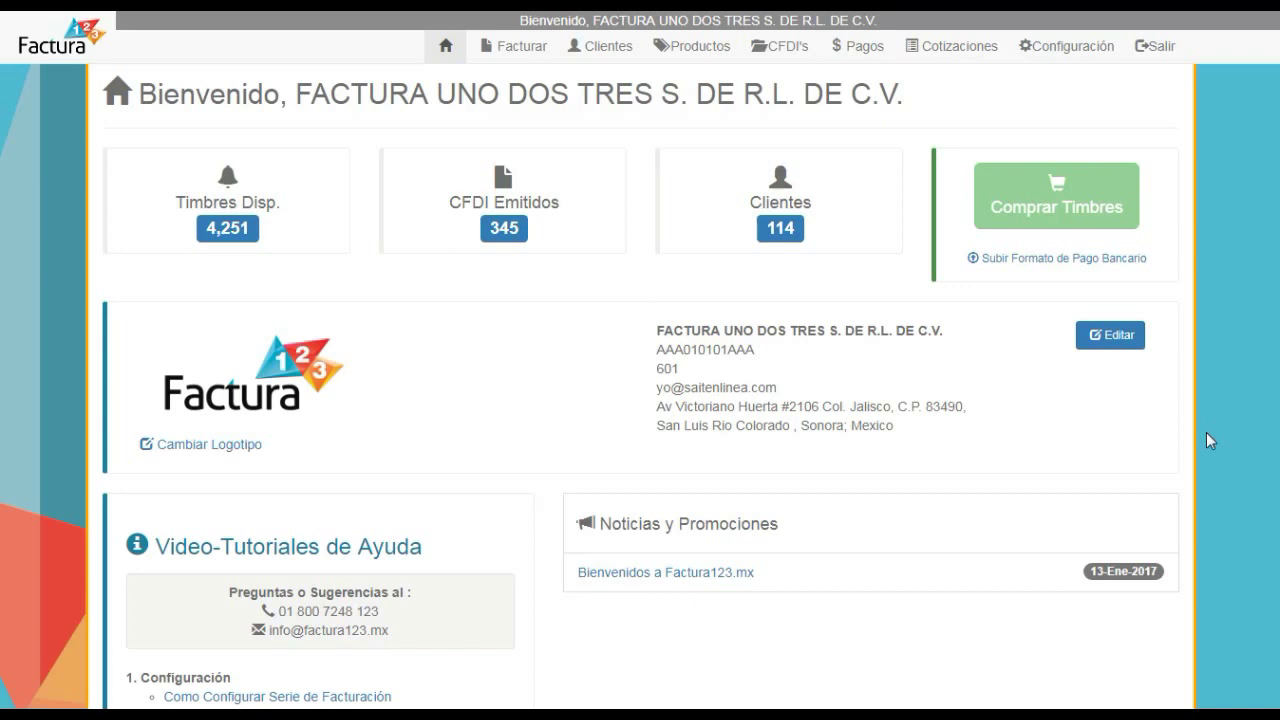
- Start a new product with identification number LAPIZB and the description "Lapiz Marca Berol"
click(696, 60)
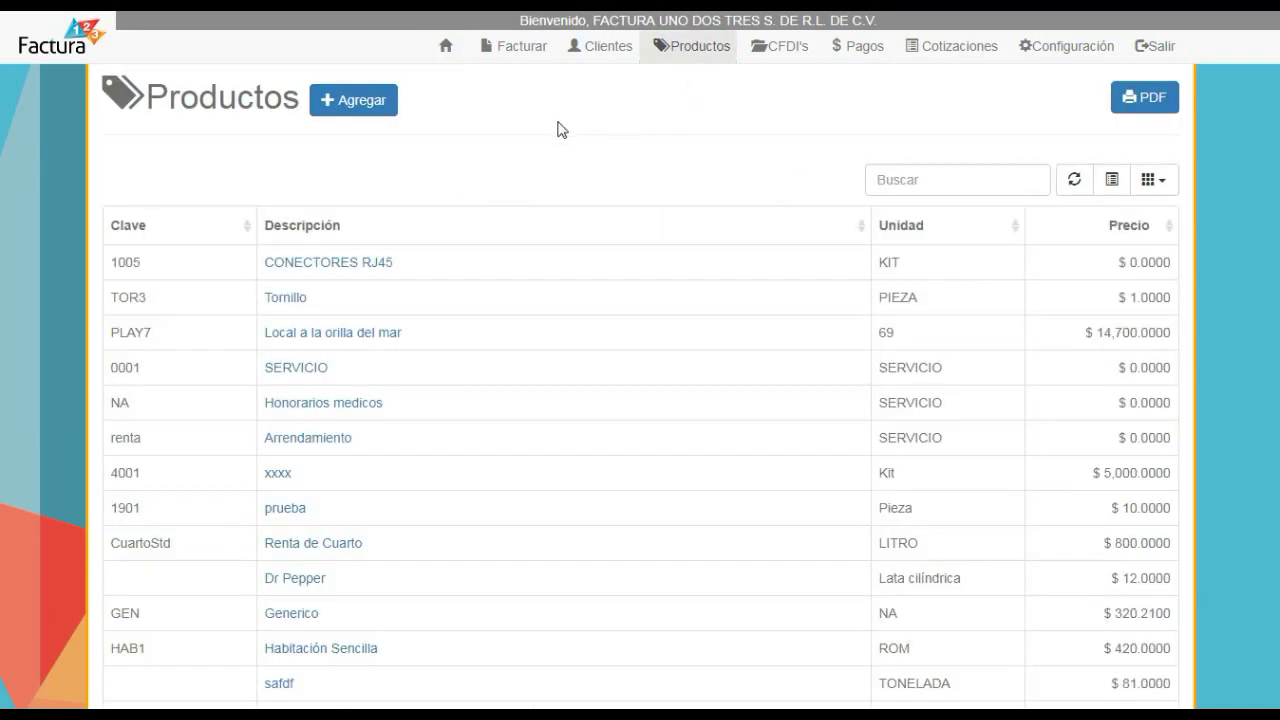
click(374, 110)
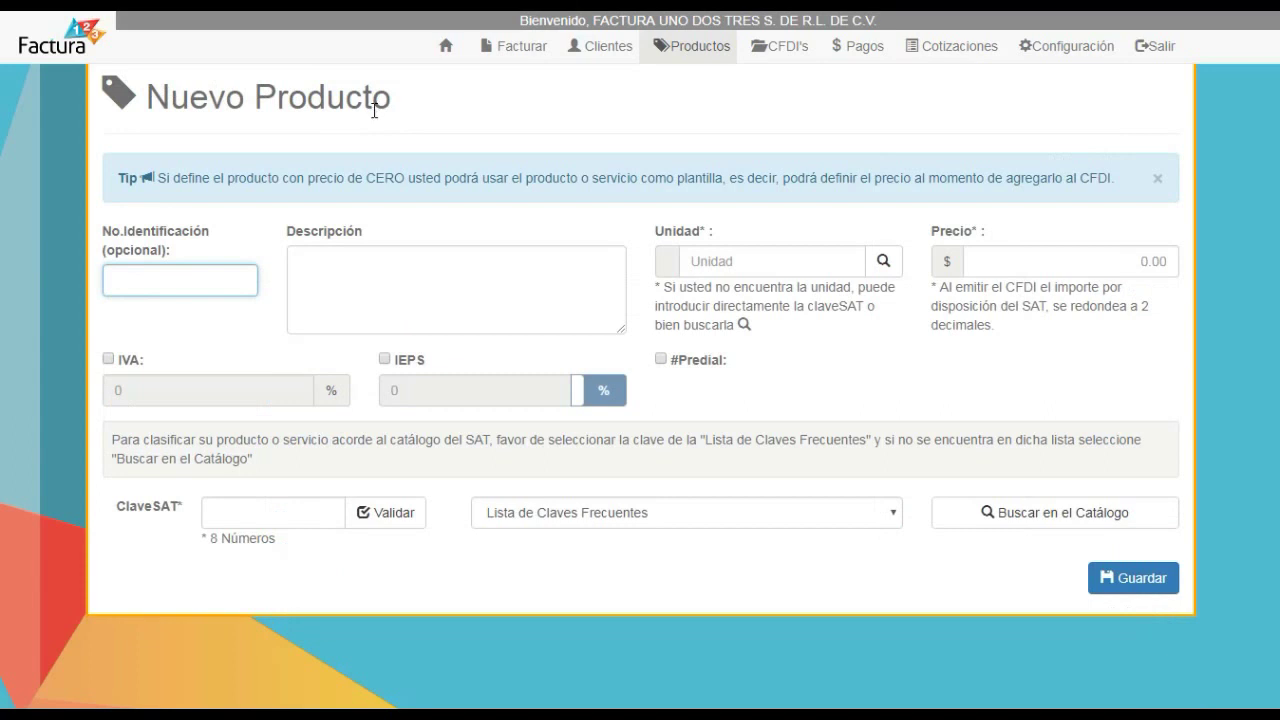
double_click(385, 178)
click(403, 208)
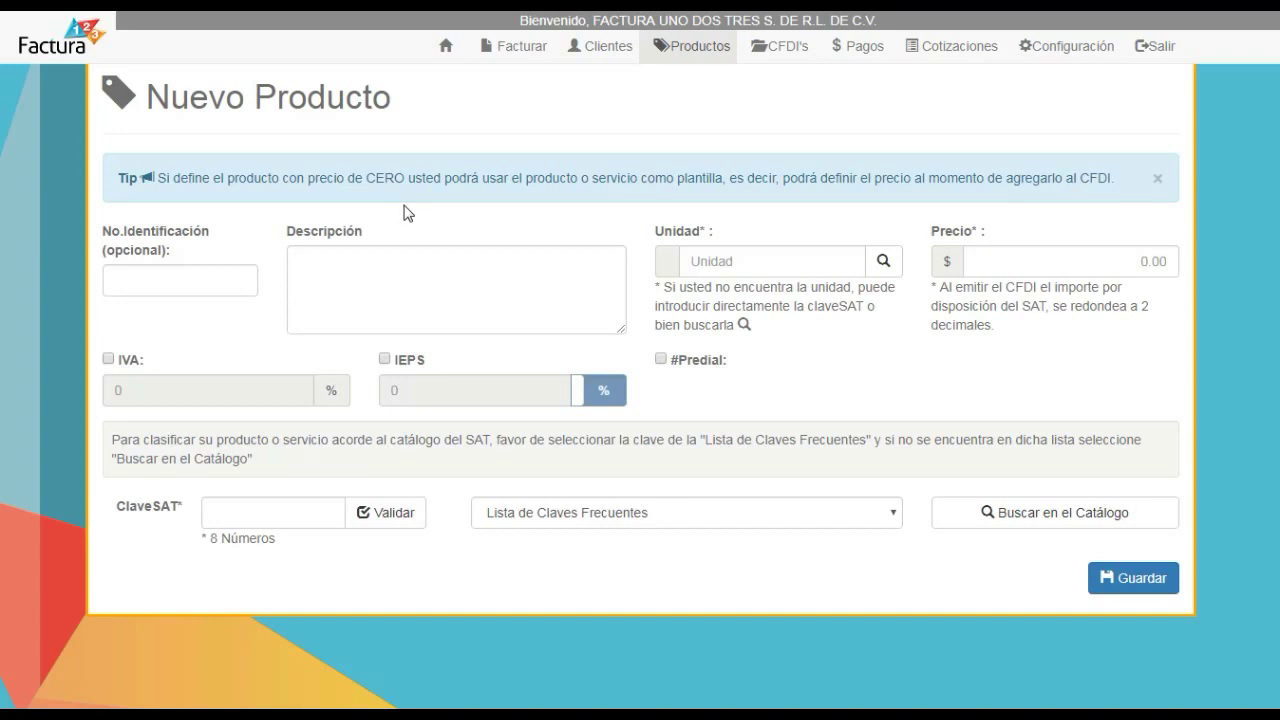
click(218, 280)
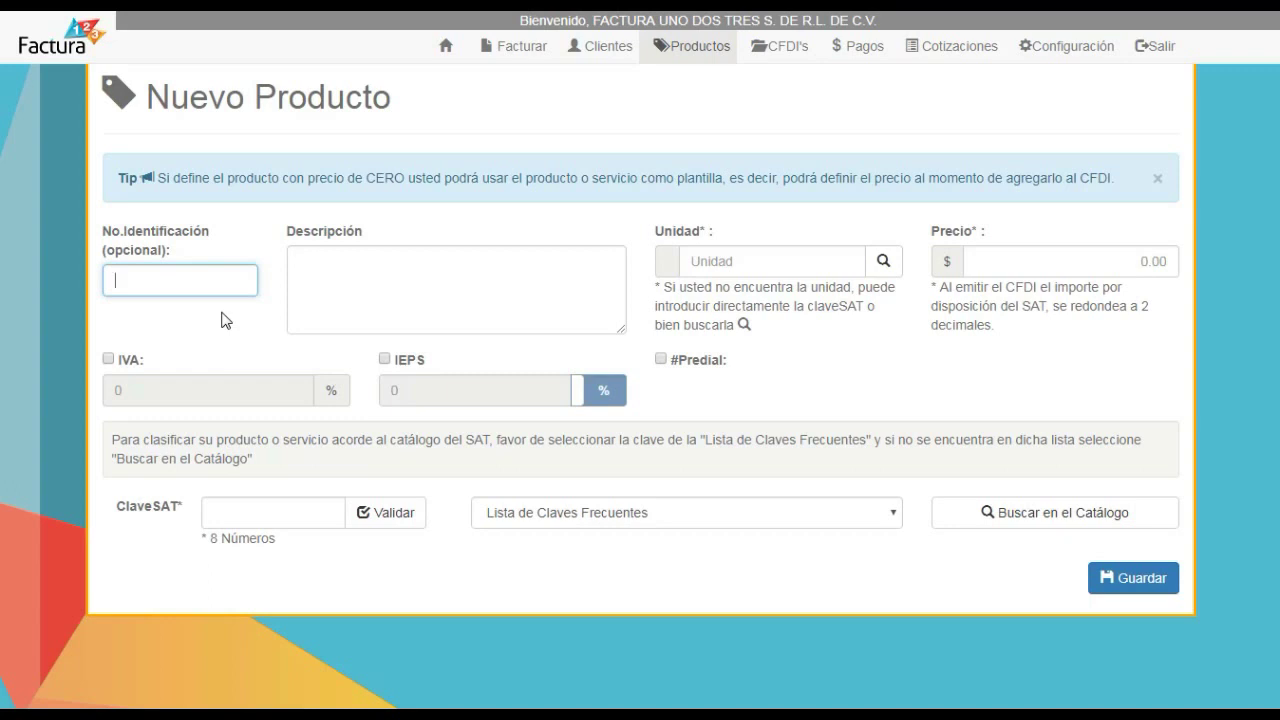
text(LAPIZB)
click(377, 289)
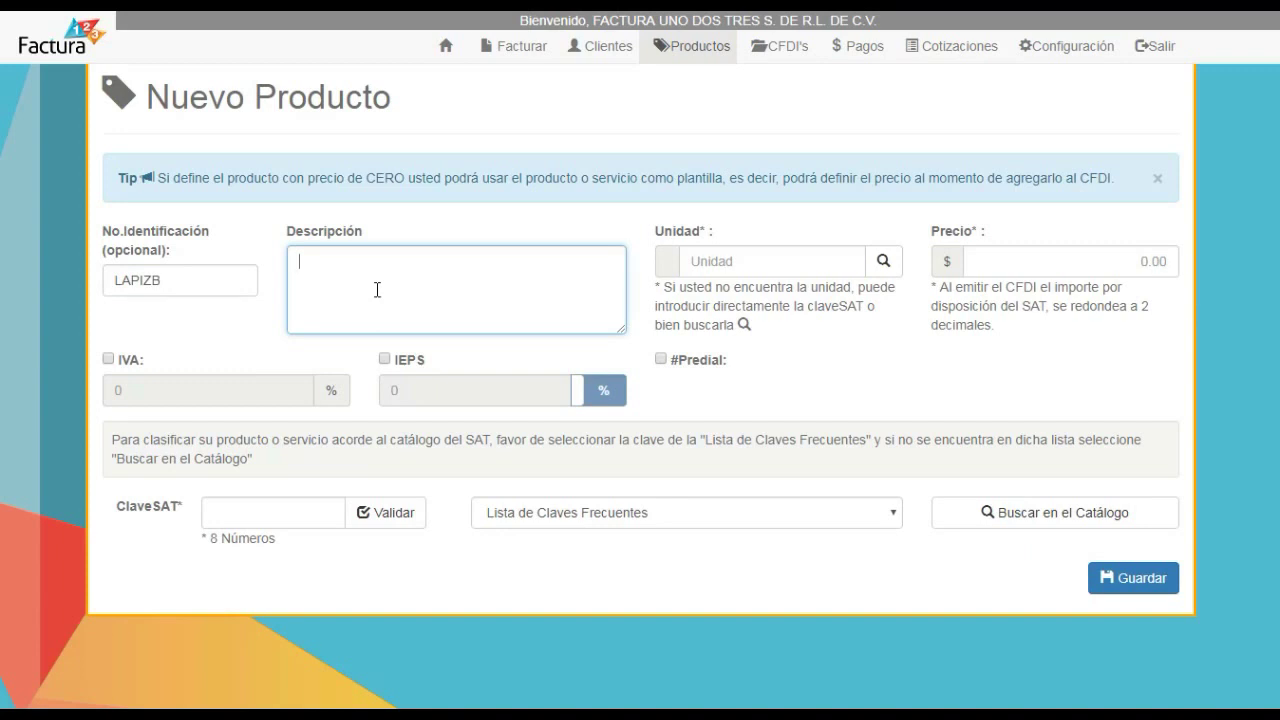
text(Lapiz Marca Berol)
- Enter CAJA directly as the product's unit of measure
click(752, 262)
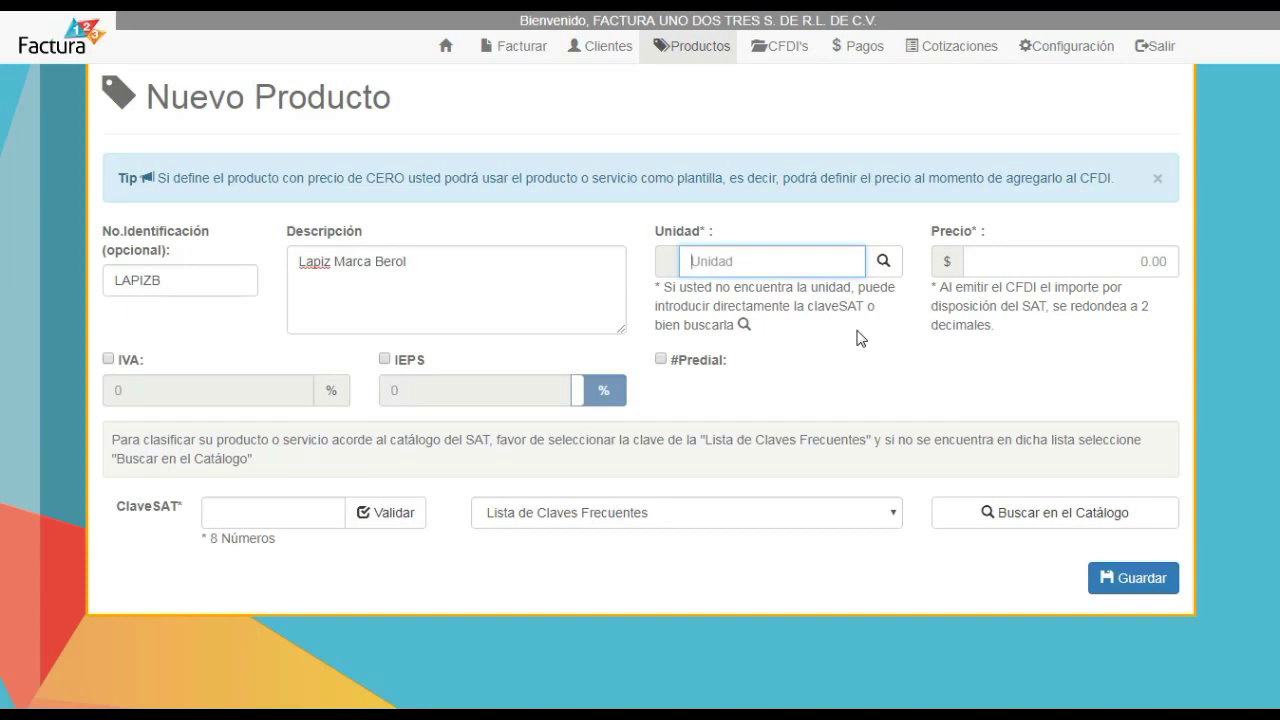
text(caja)
key(Return)
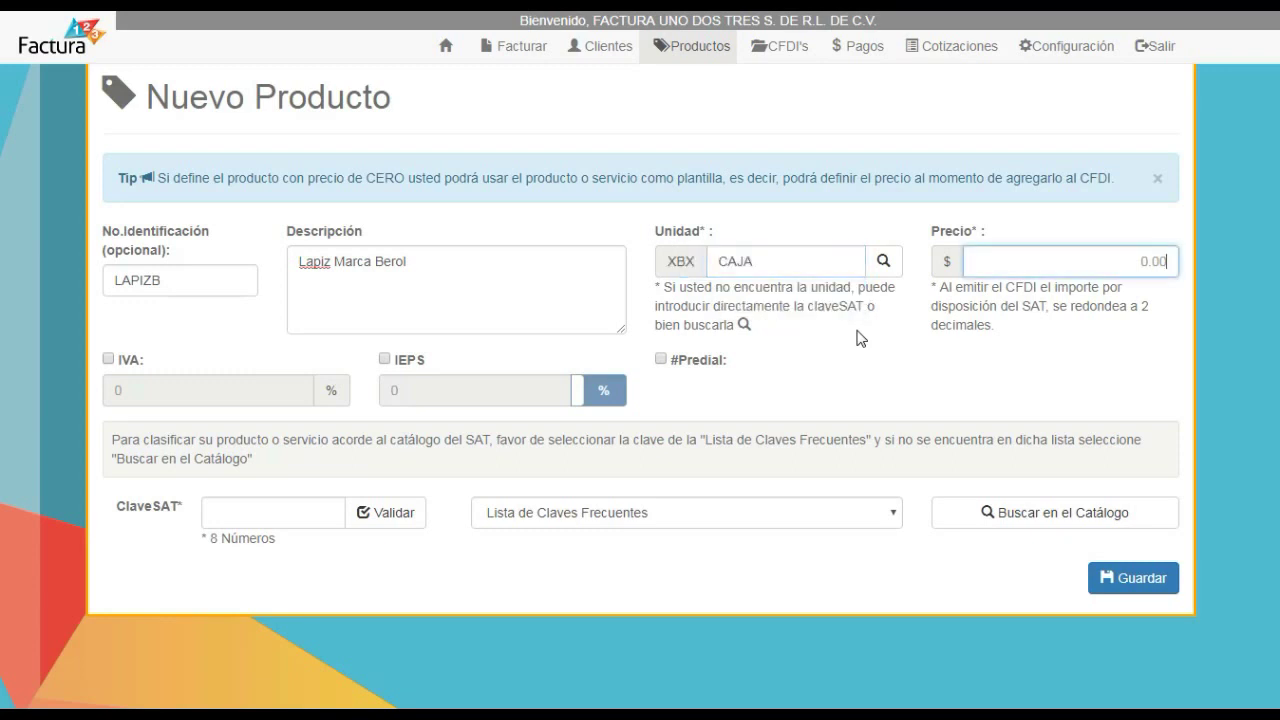
click(819, 305)
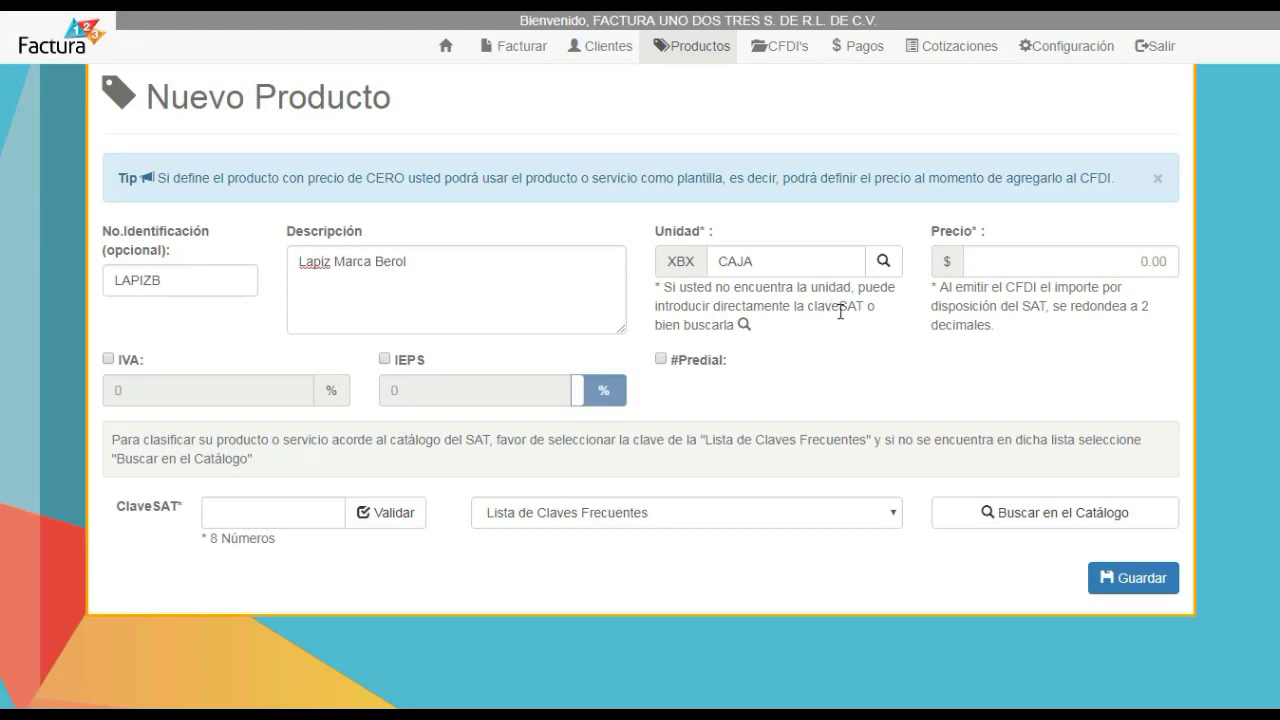
- Find "caja" in the SAT catalog of units of measure and assign the XBX Caja unit to the product
click(885, 263)
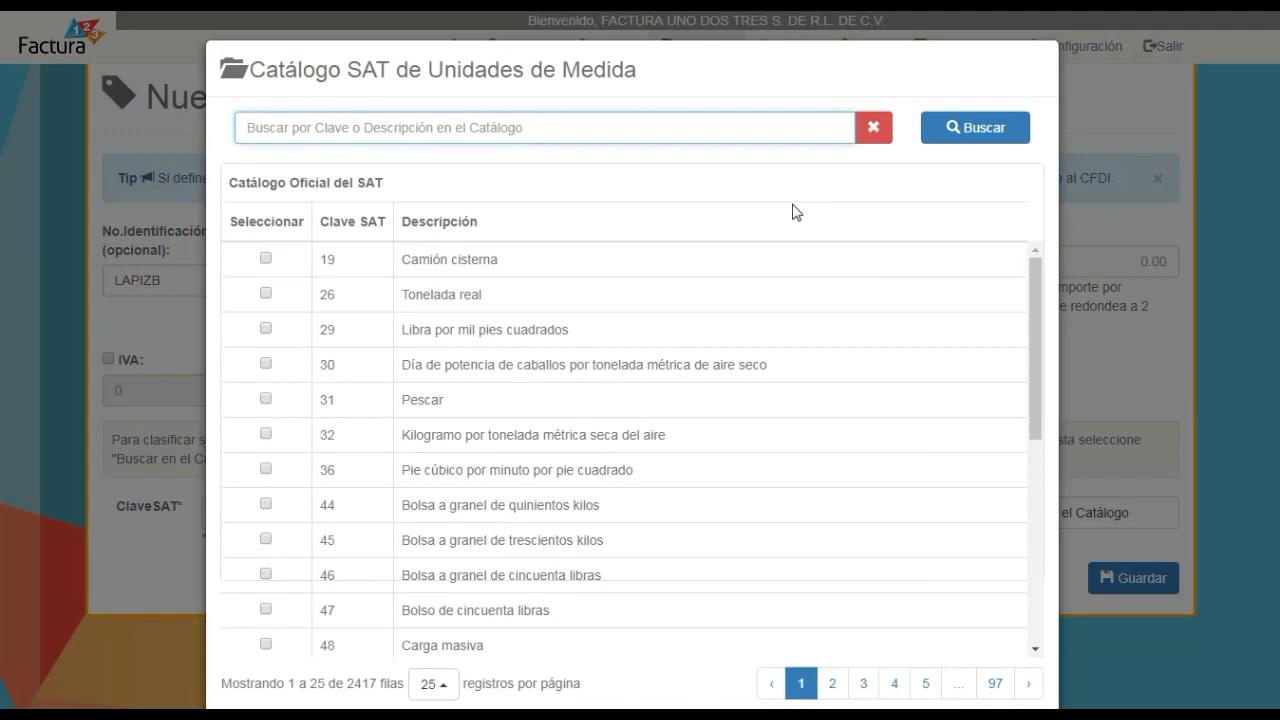
text(caja)
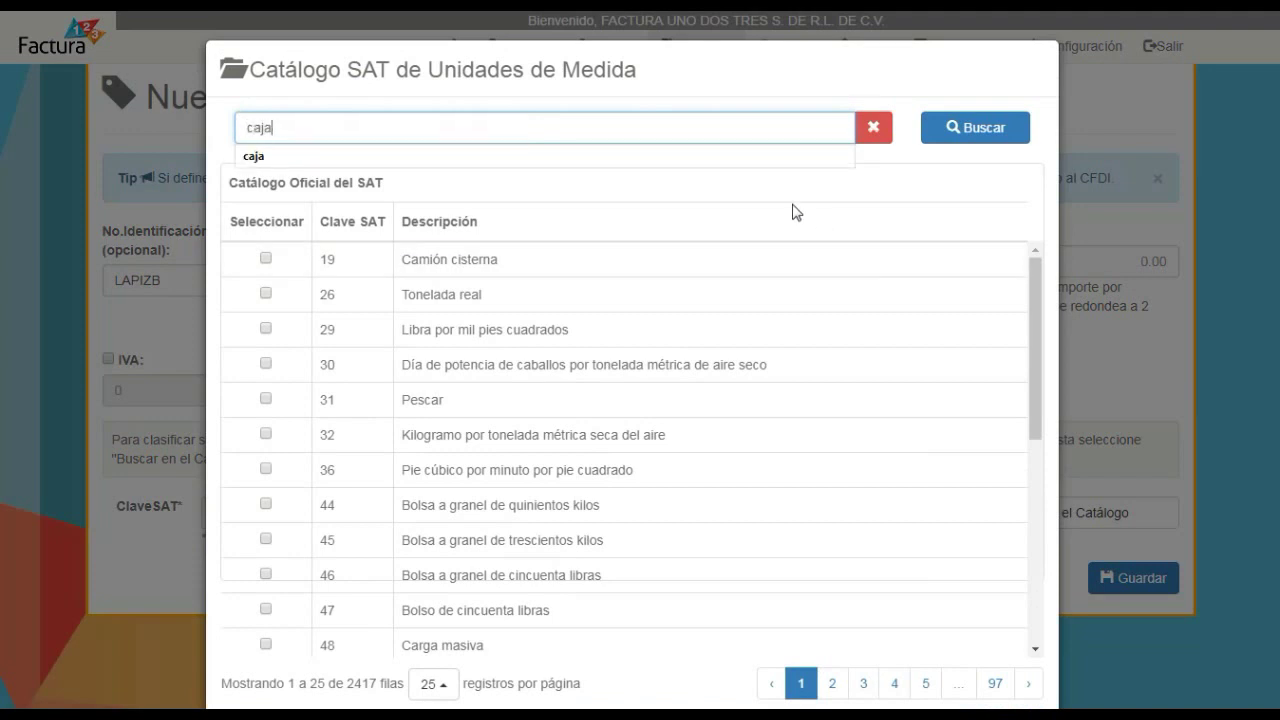
click(978, 132)
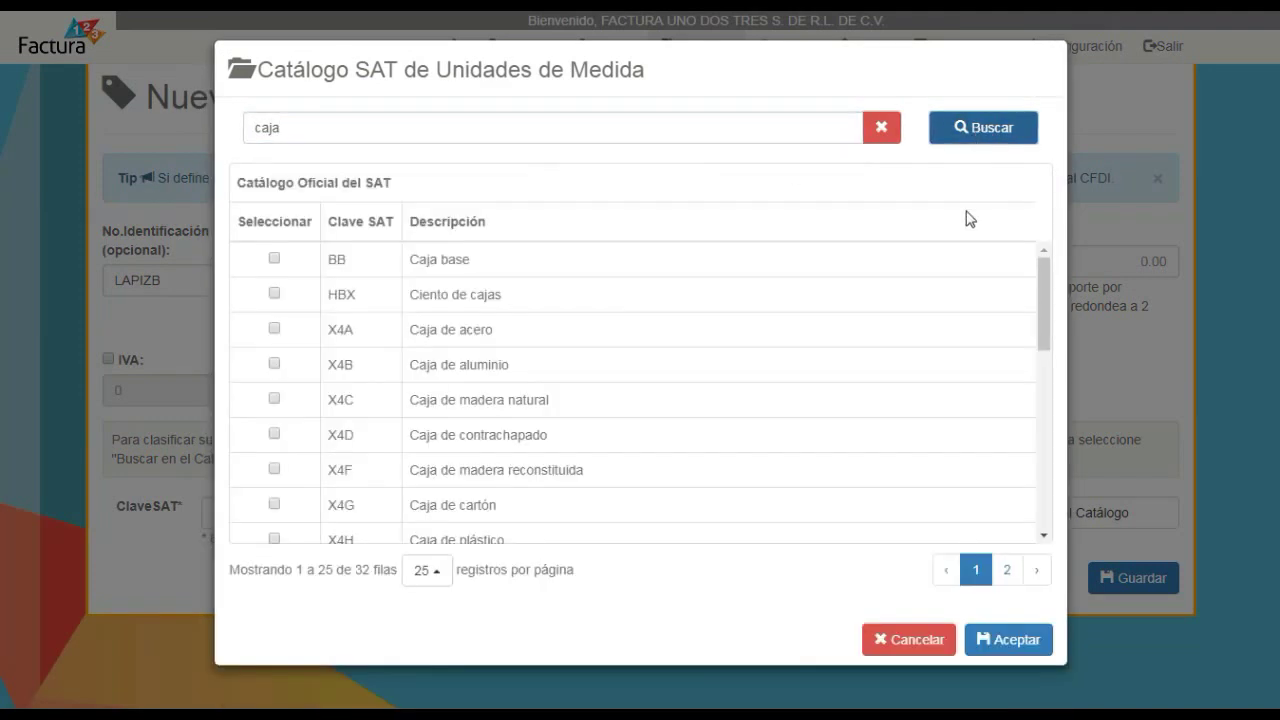
drag(1038, 302, 1035, 364)
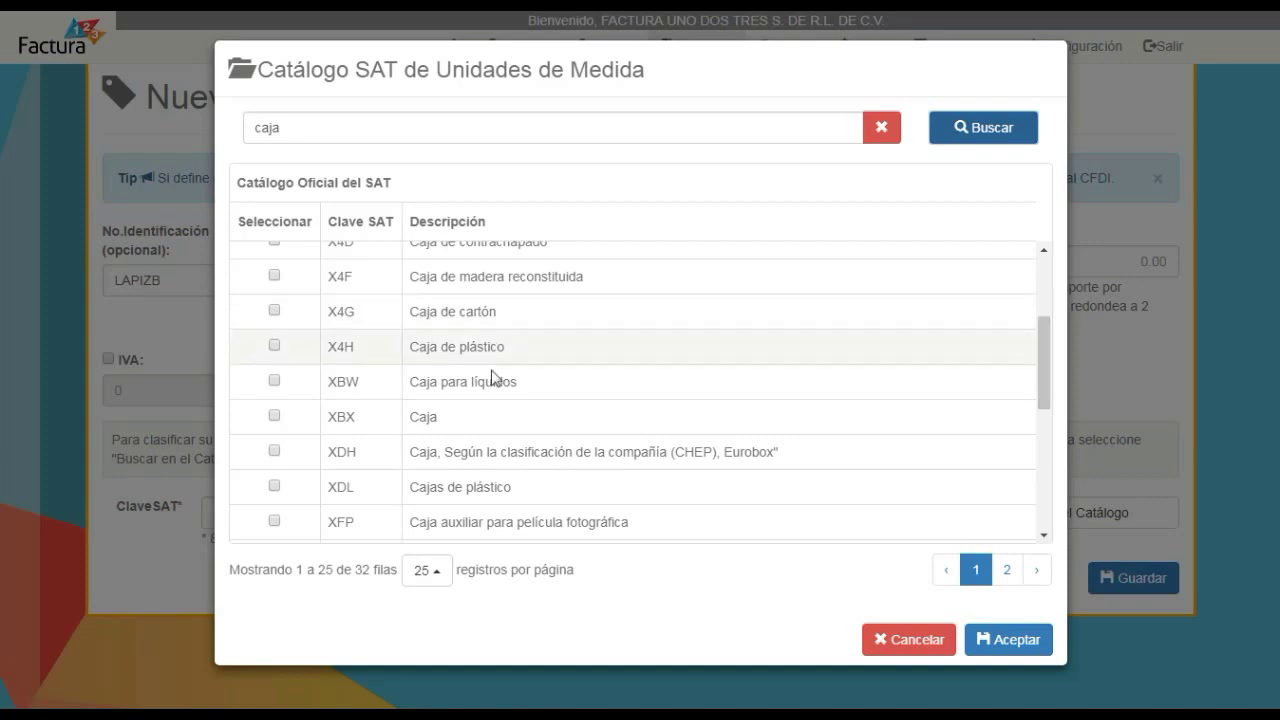
click(274, 415)
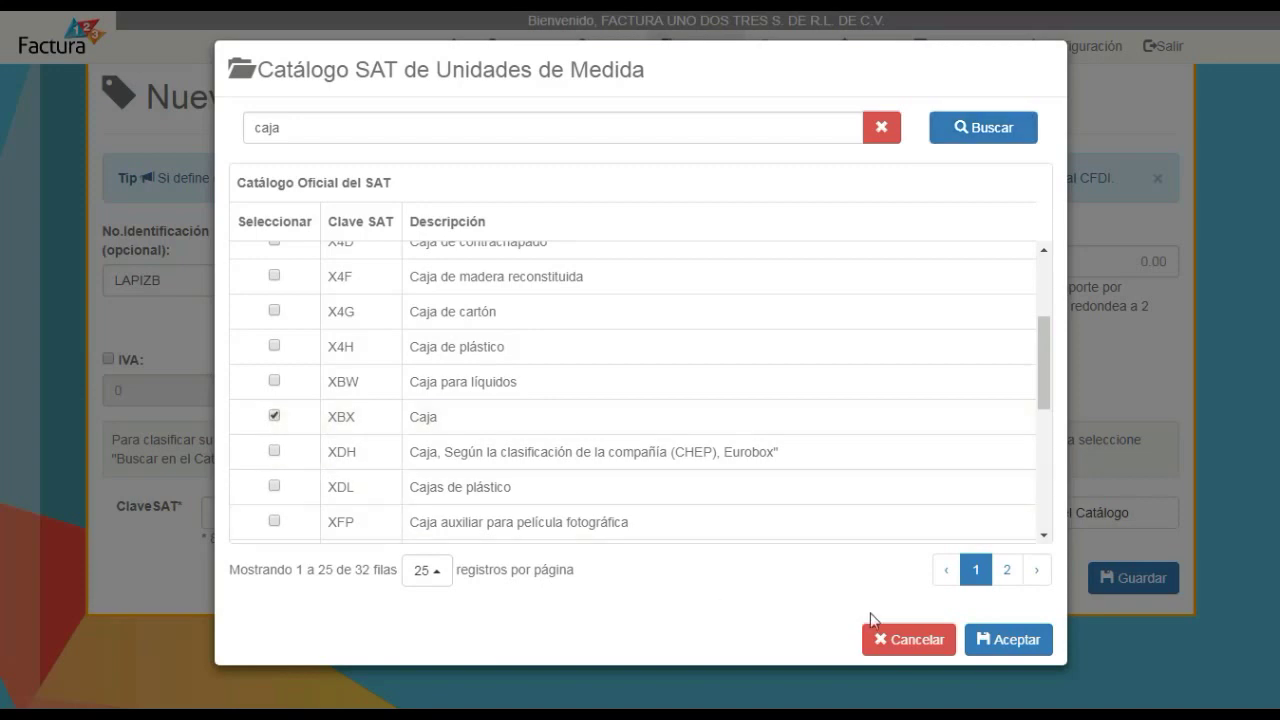
click(1040, 641)
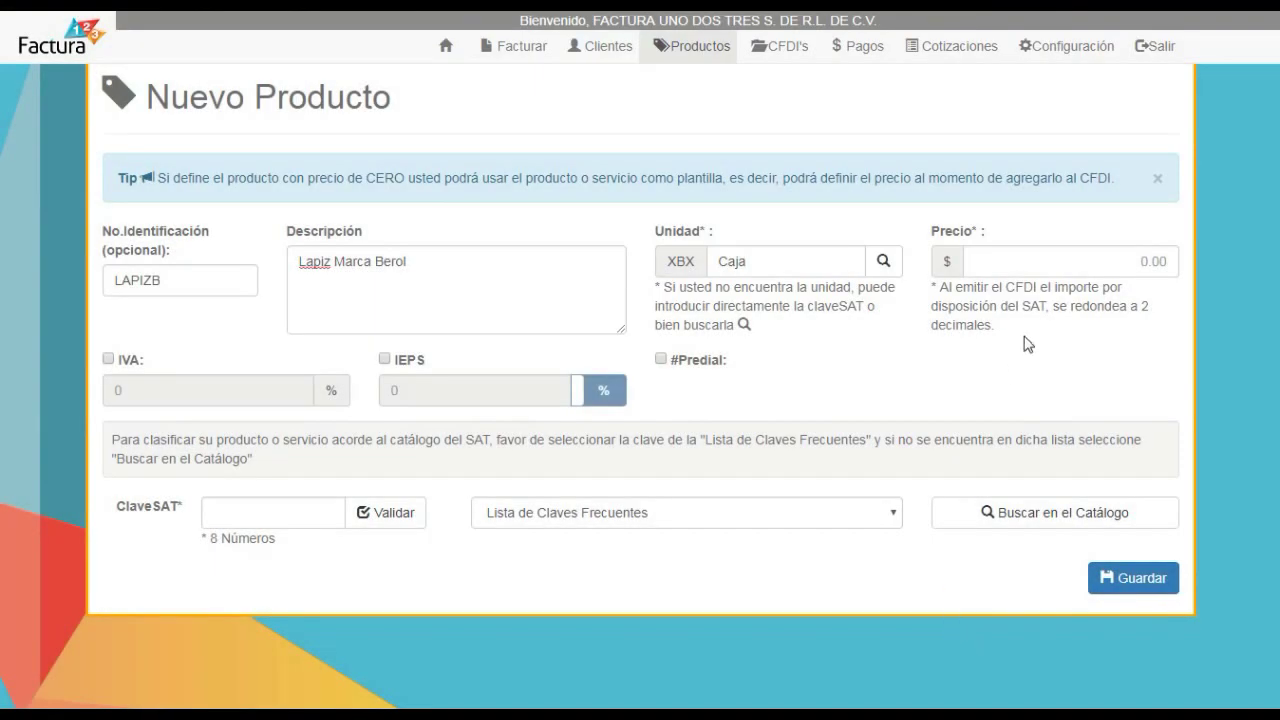
- Set the product's price to 200 and enable IVA at 16%
click(1054, 260)
text(200)
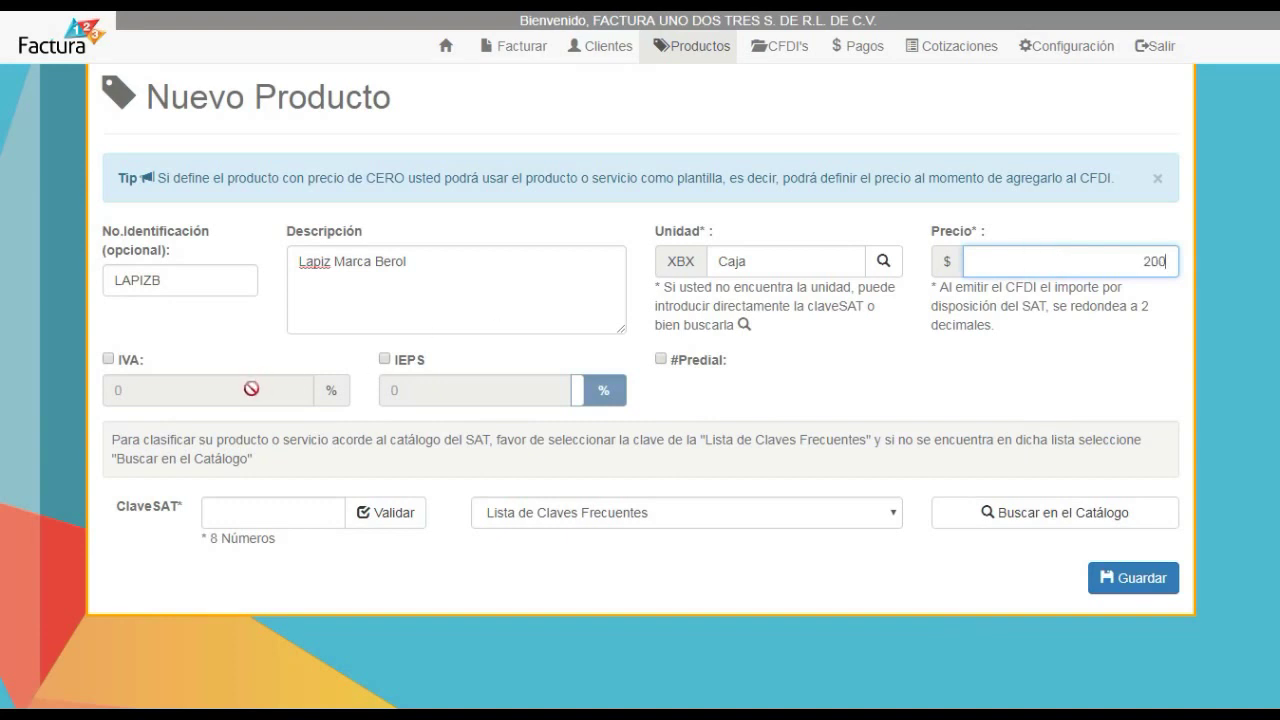
click(108, 359)
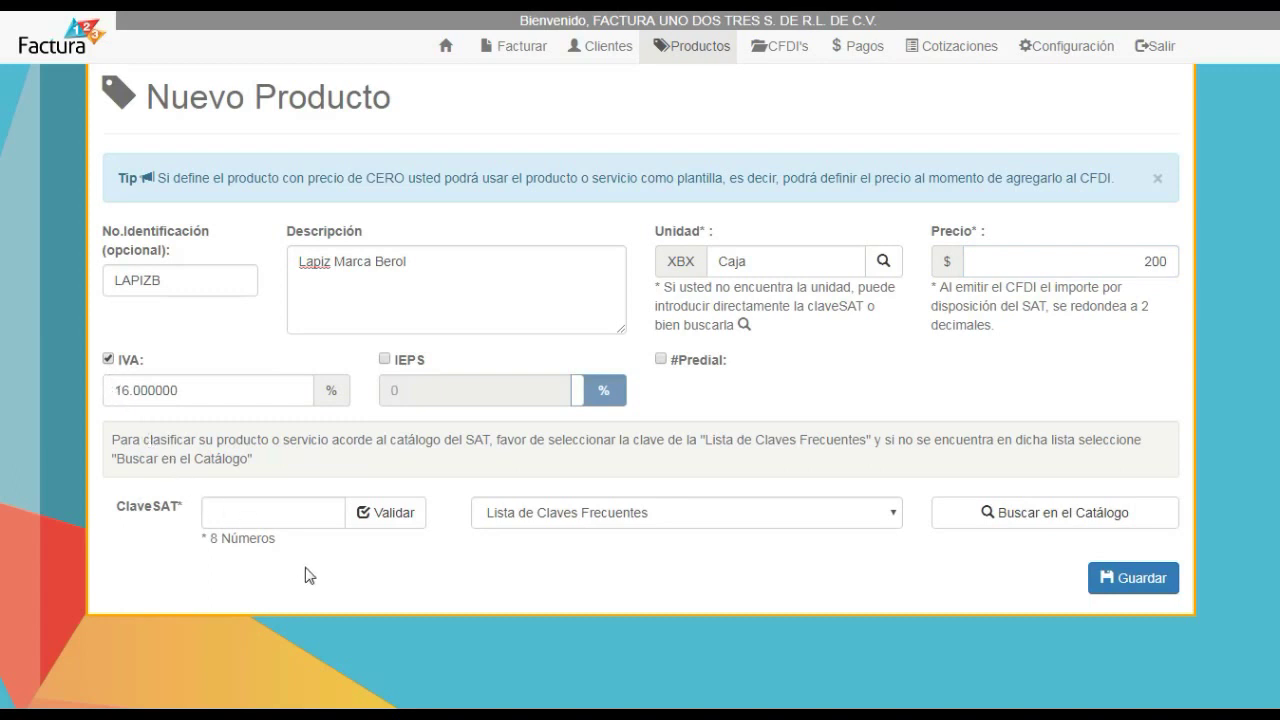
- Look through the list of frequent SAT keys for one that fits the product
click(308, 523)
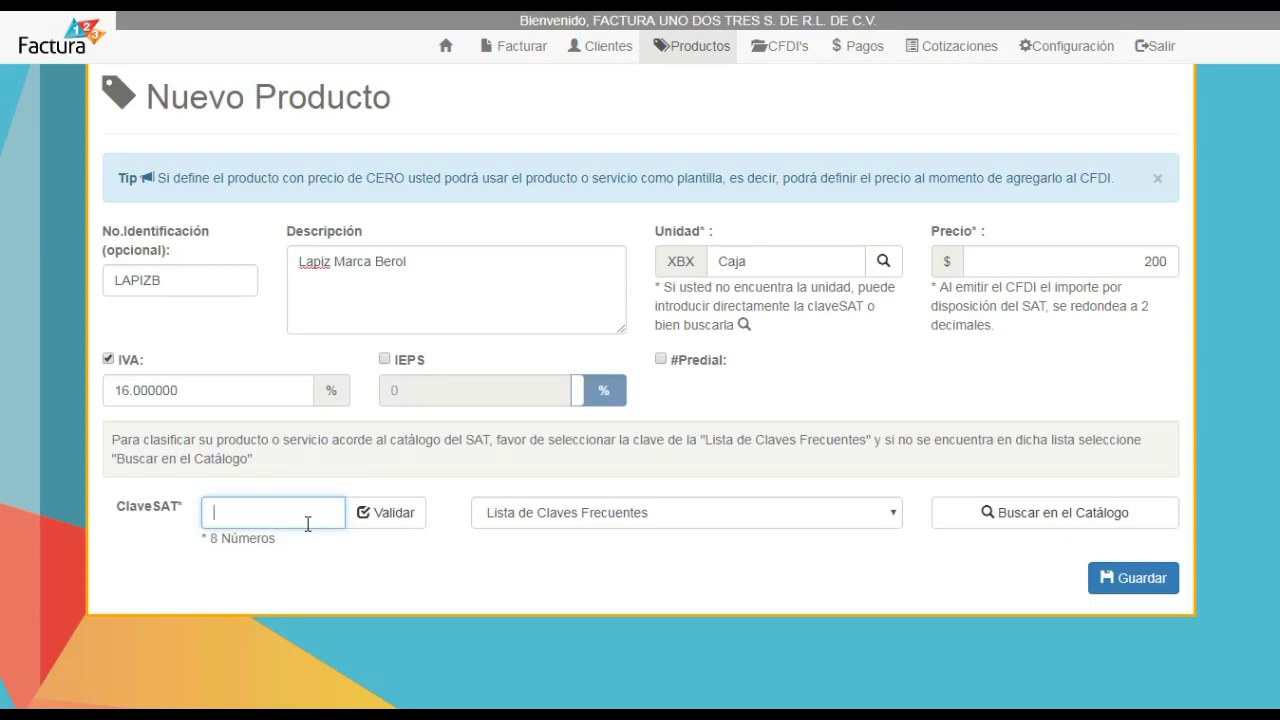
click(889, 527)
drag(921, 302, 919, 498)
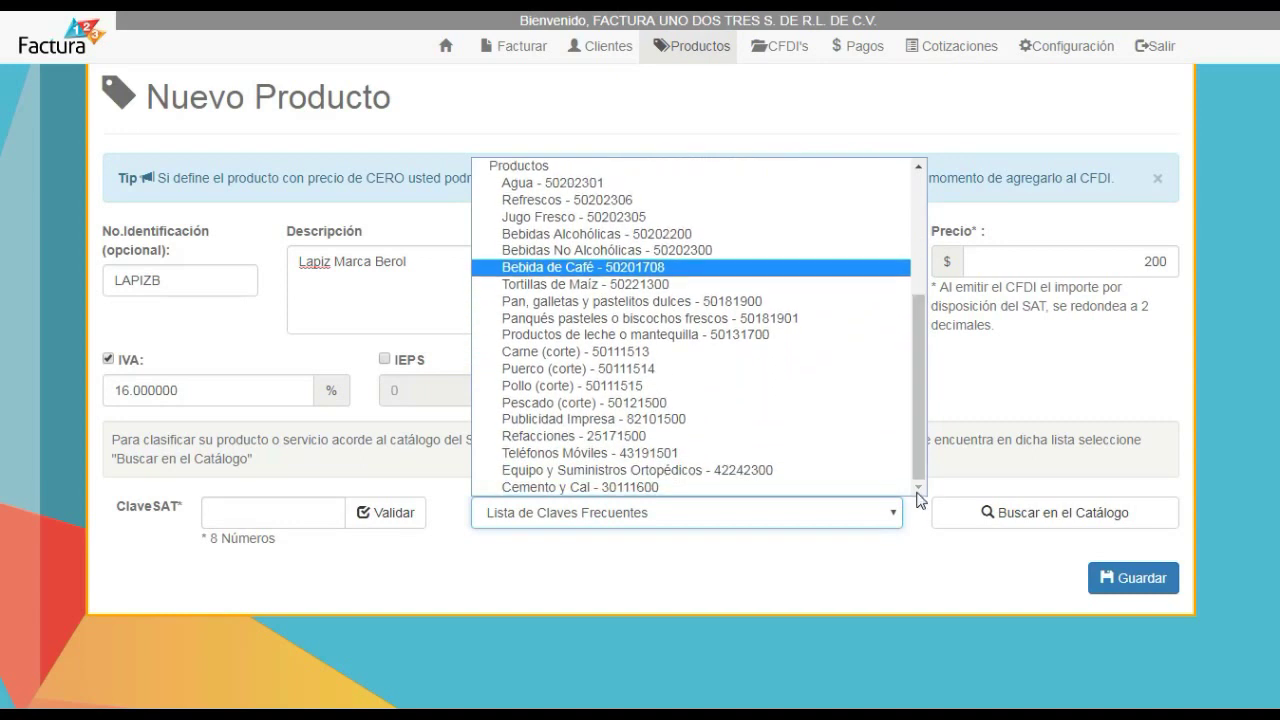
click(926, 530)
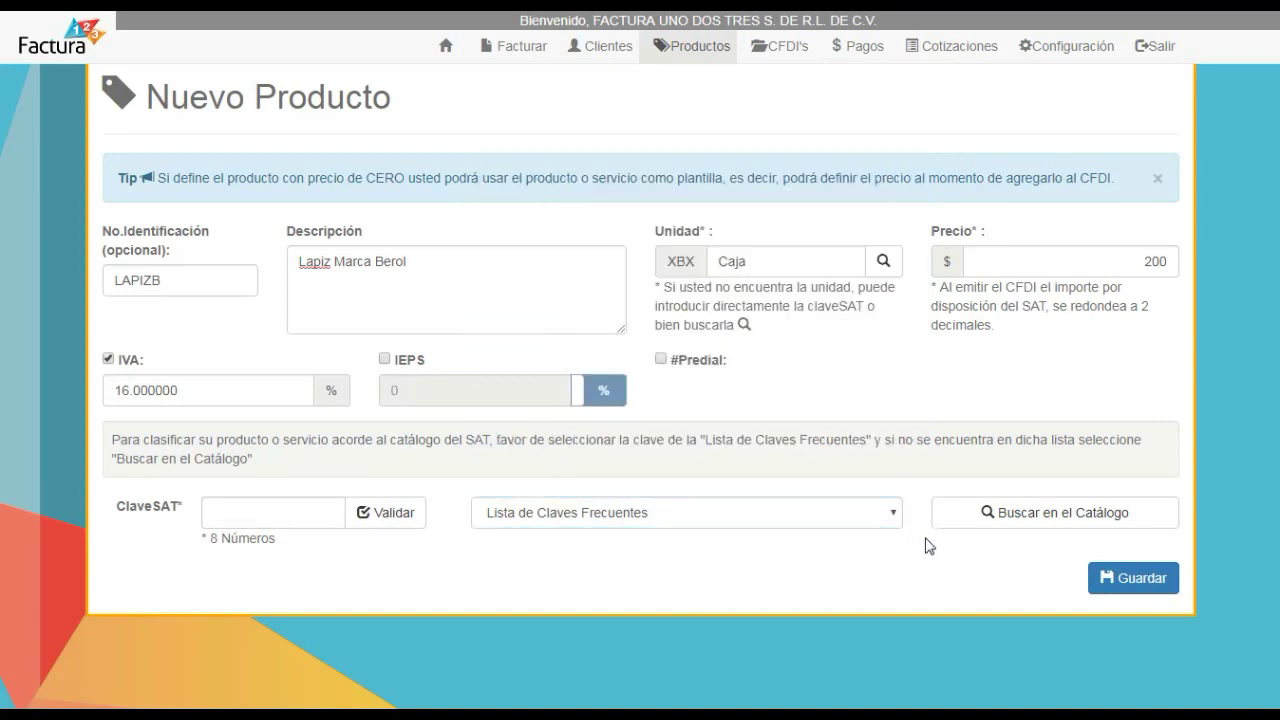
- Find "lapices" in the SAT catalog of products and services, assign key 44121706 Lápices de madera, and save the pencil product
click(1045, 515)
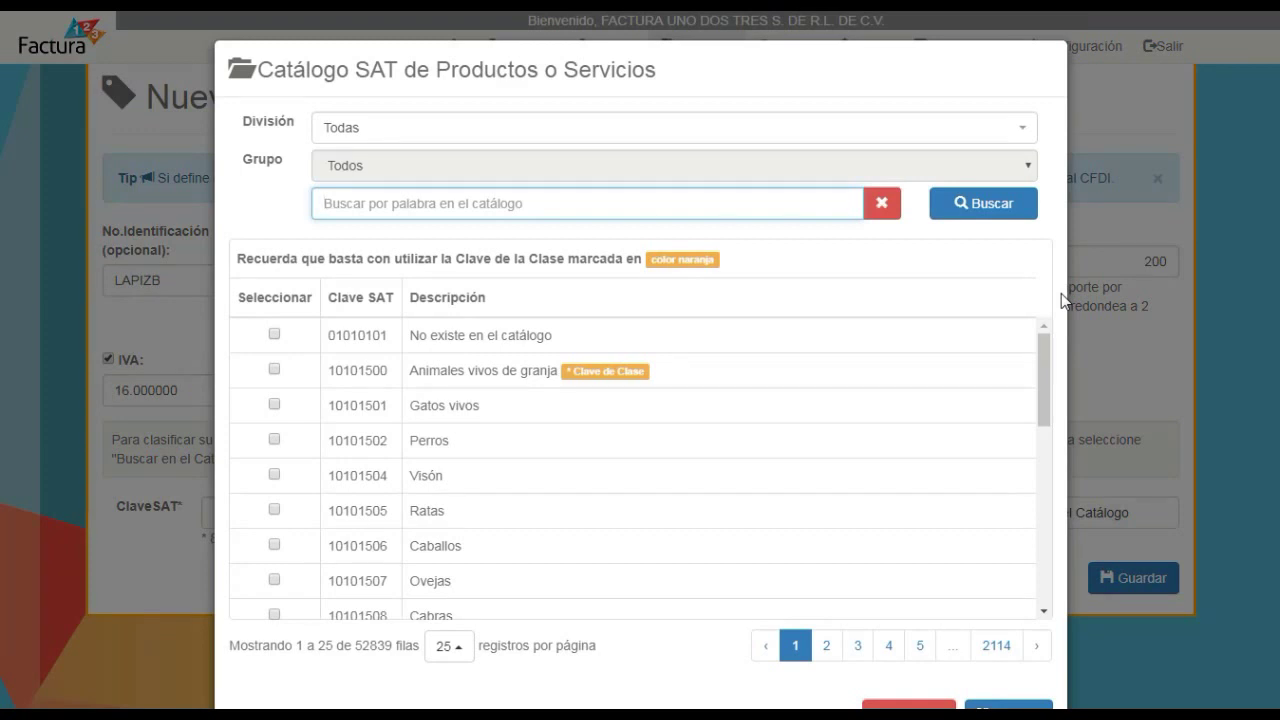
text(lapiz)
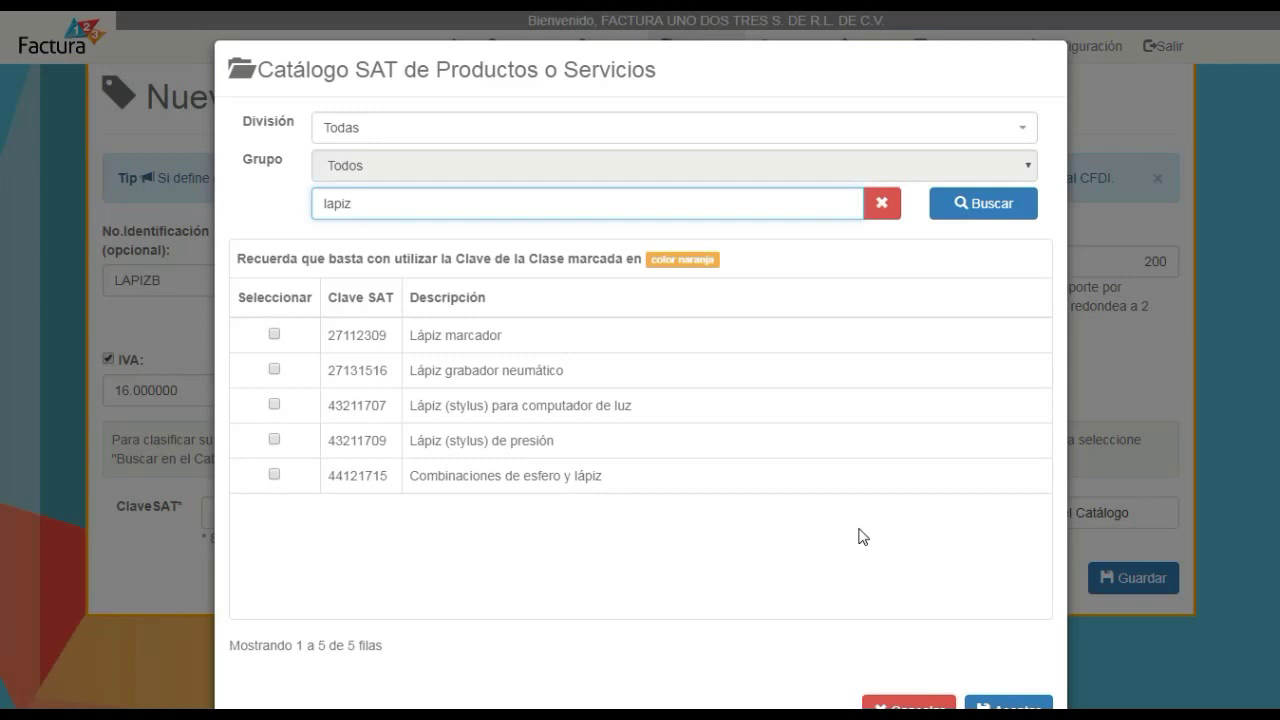
key(BackSpace)
text(ces)
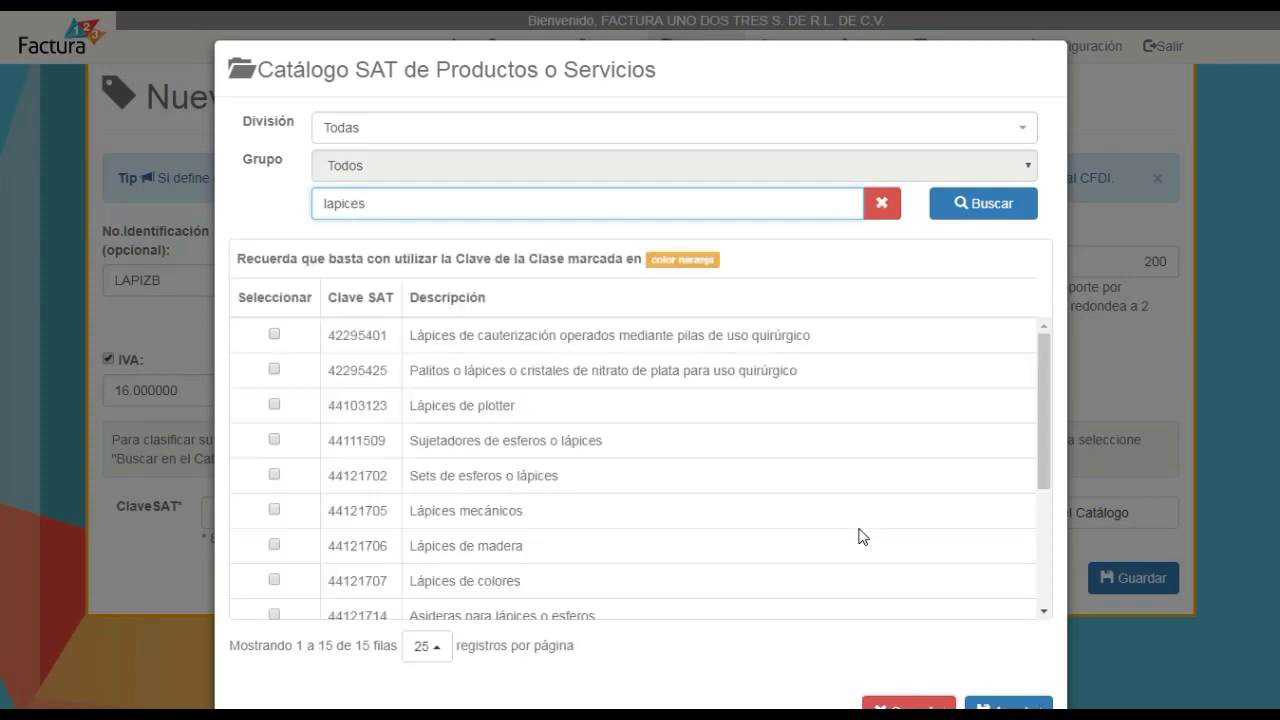
scroll(991, 385, down, 1)
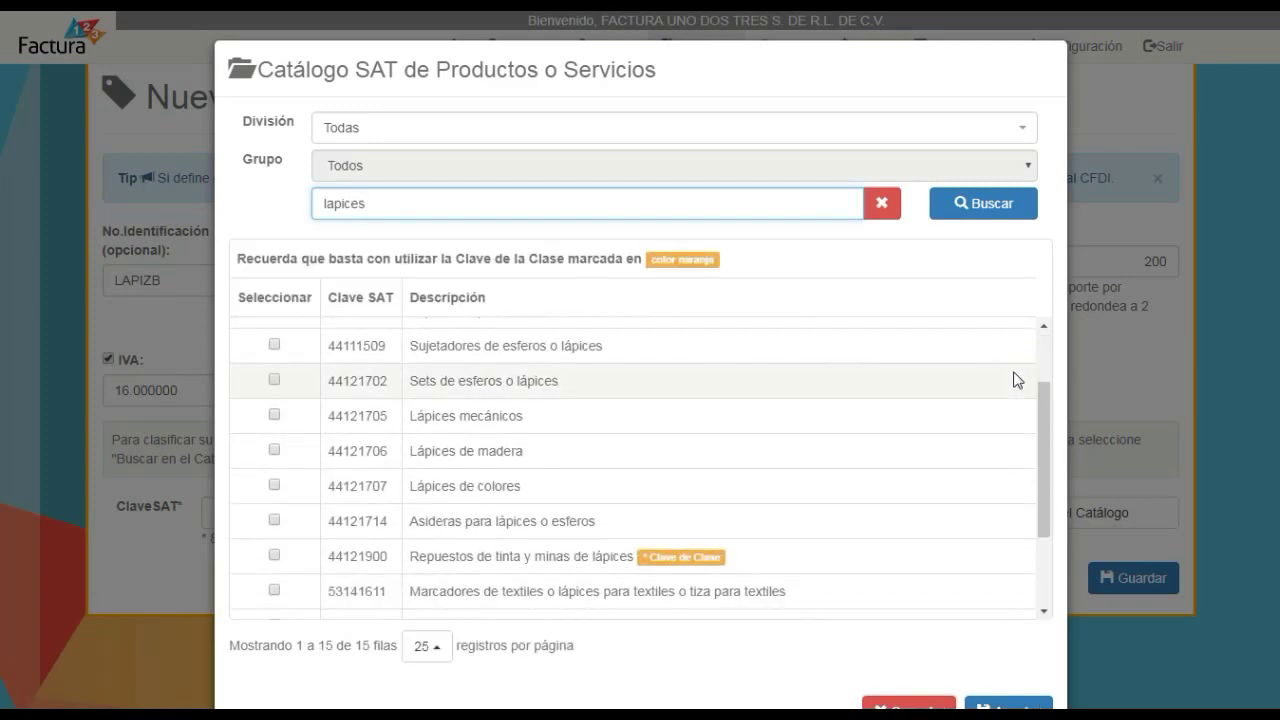
click(274, 450)
click(1002, 700)
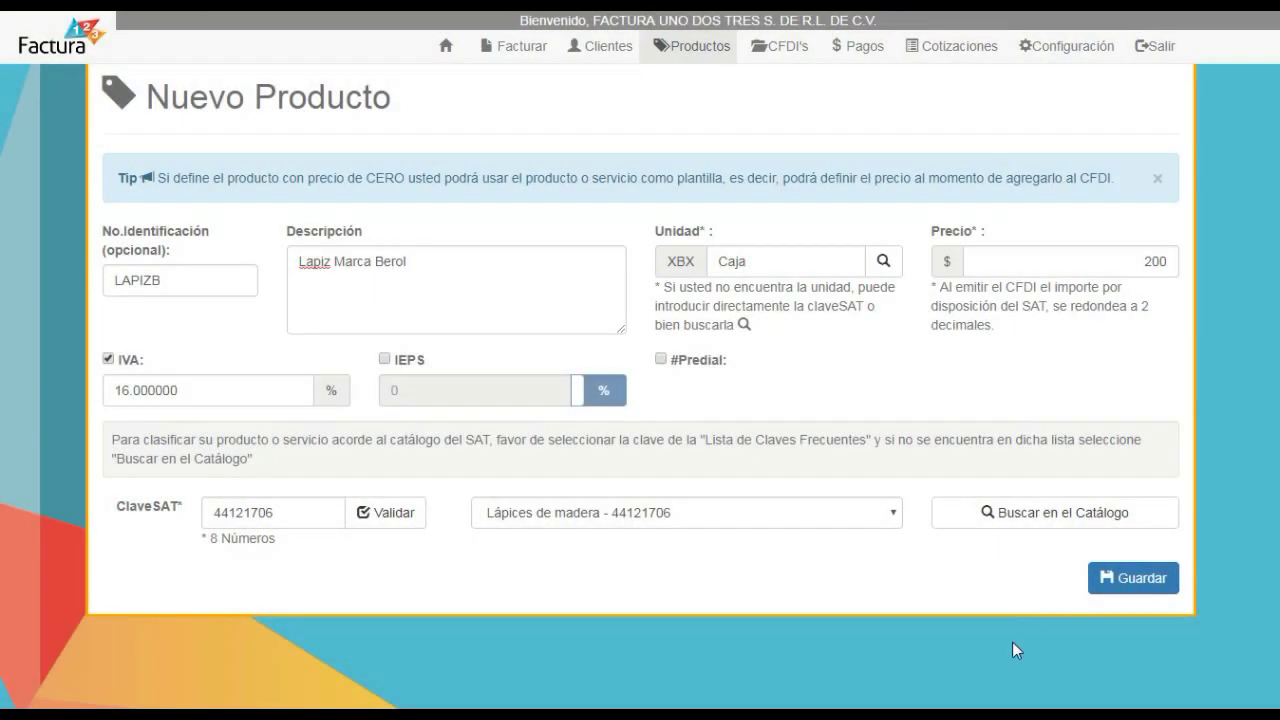
click(1092, 584)
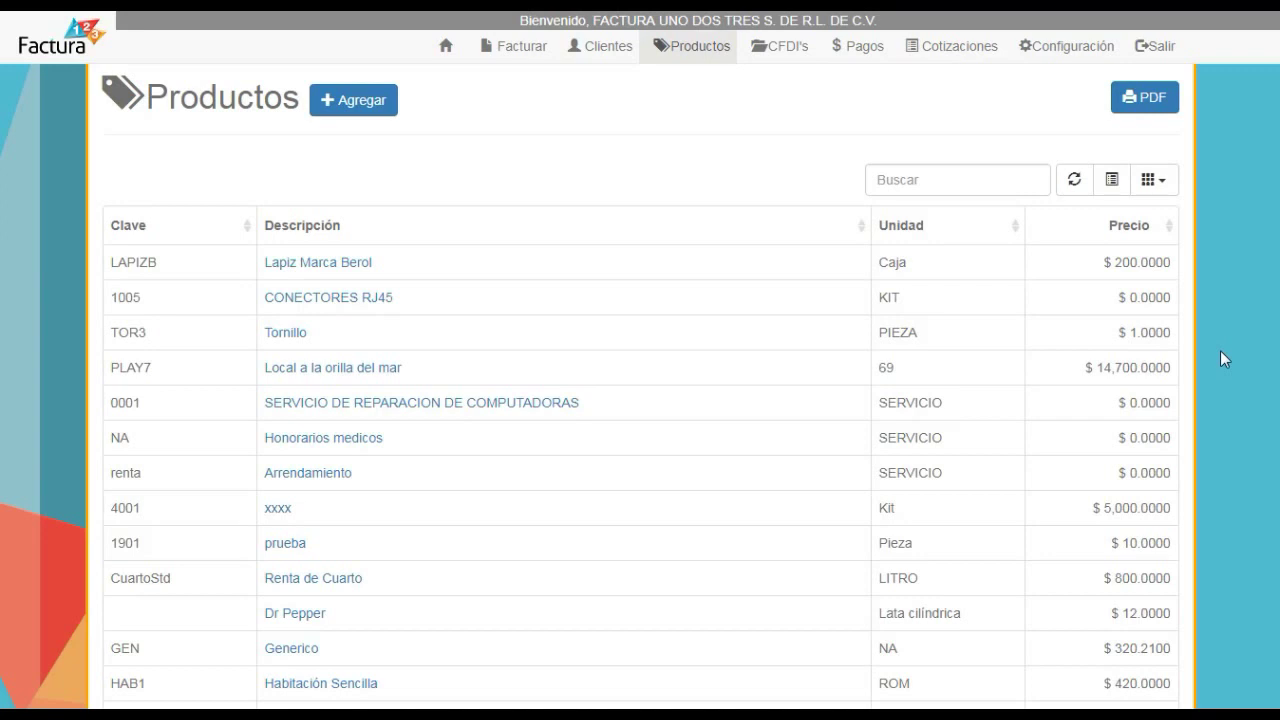
- Edit the product SERVICIO DE REPARACION DE COMPUTADORAS and assign it the E48 Unidad de servicio unit from the SAT catalog
click(552, 402)
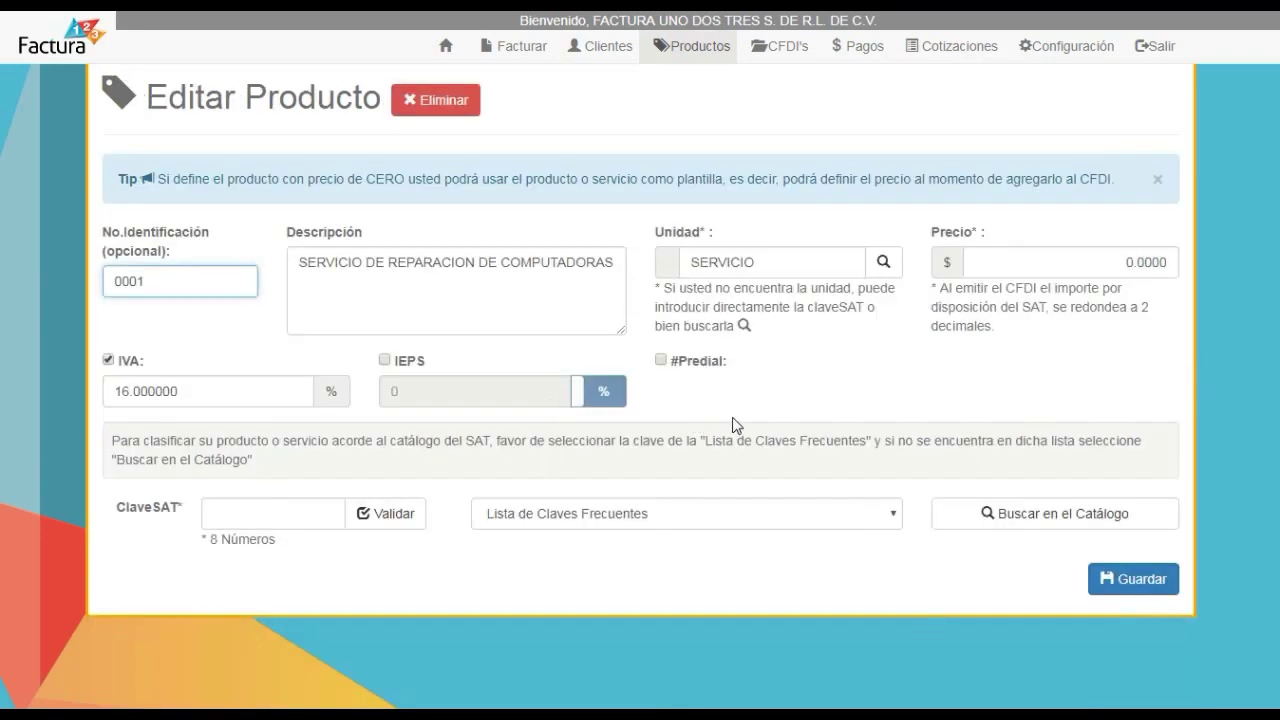
double_click(792, 261)
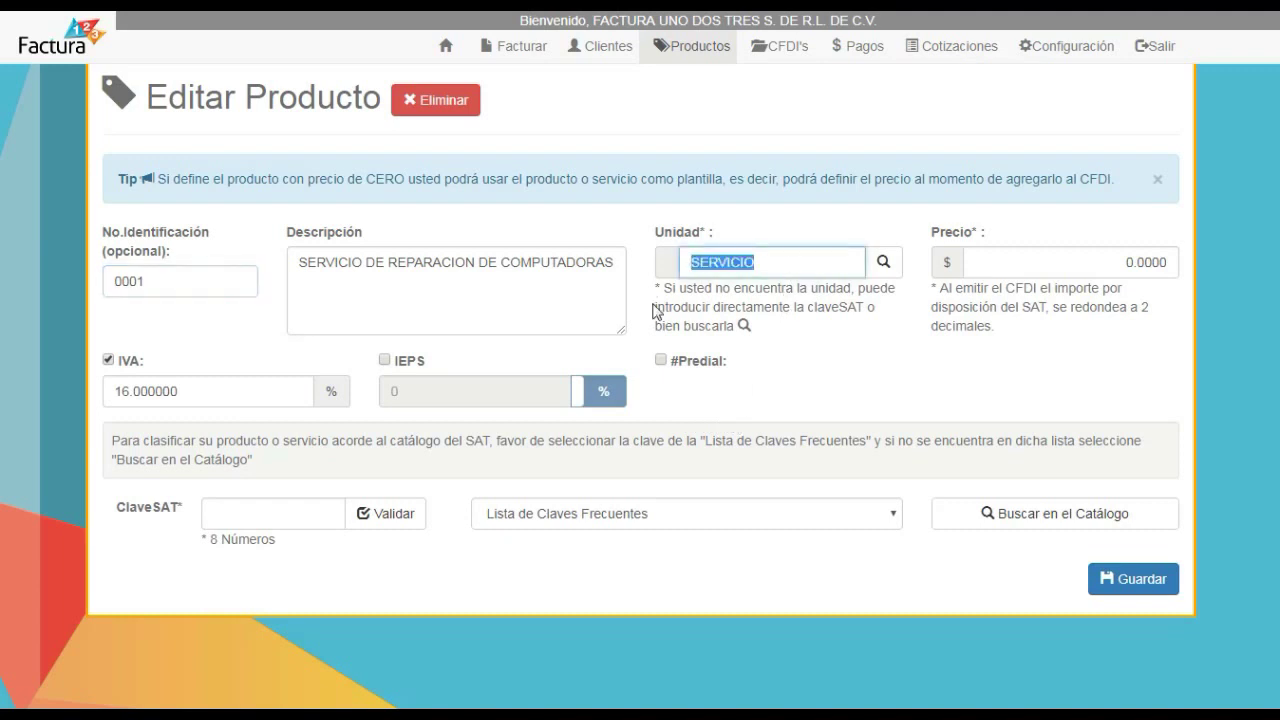
text(servi)
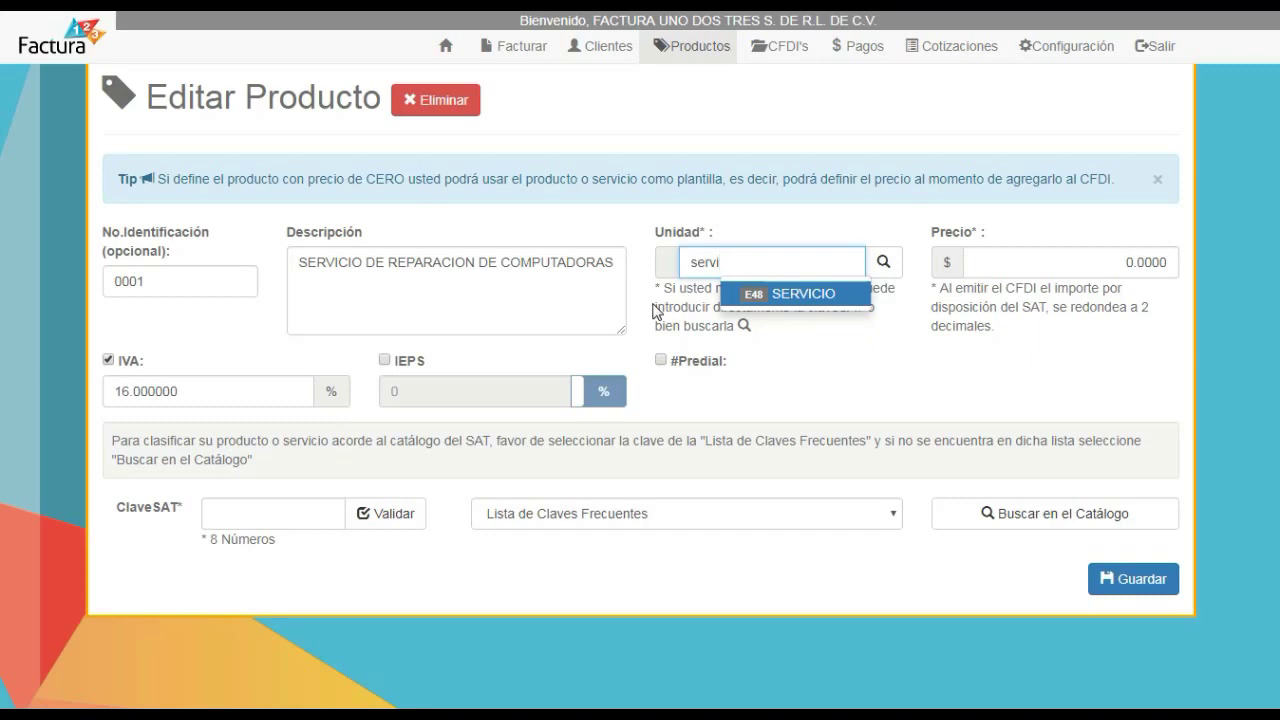
click(883, 261)
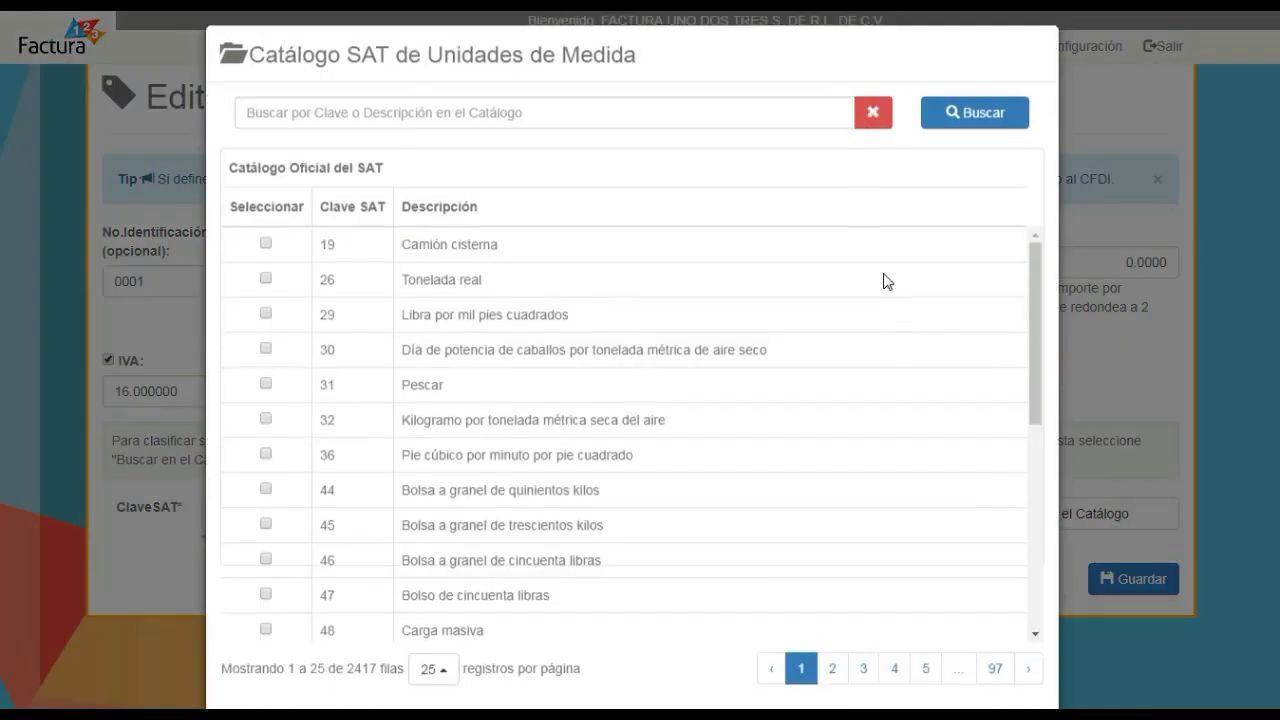
text(servicio)
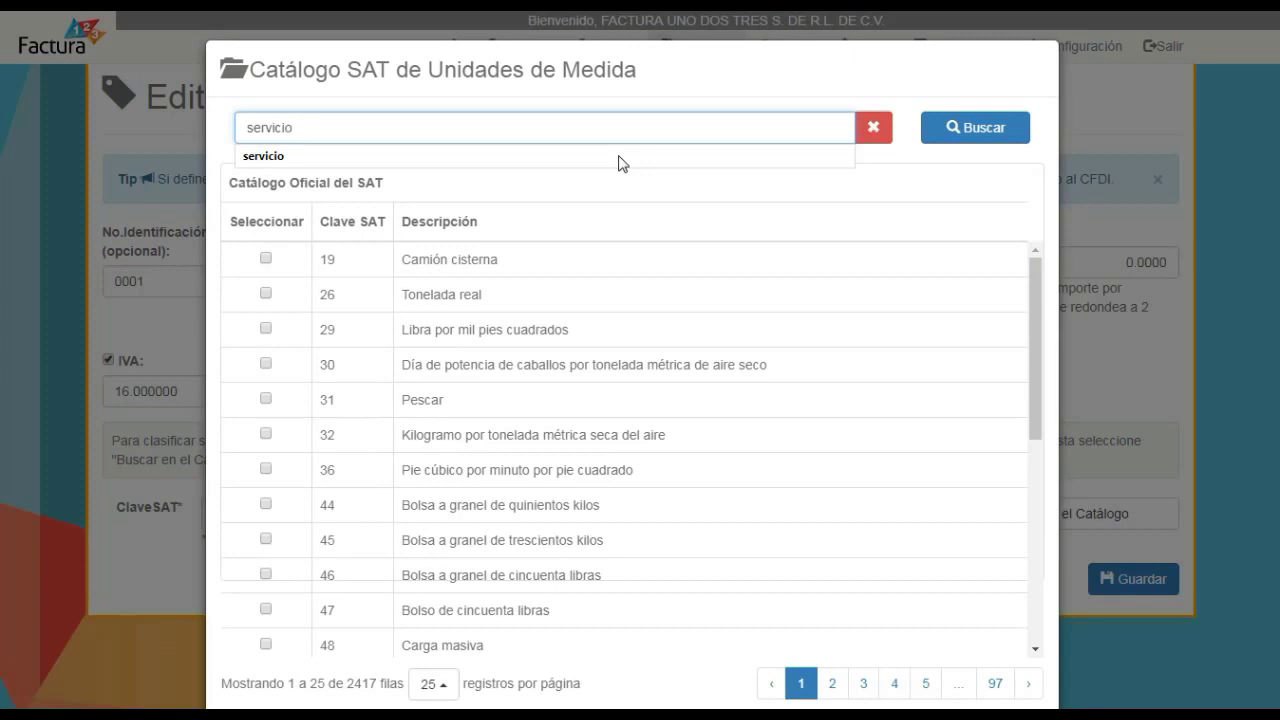
click(990, 130)
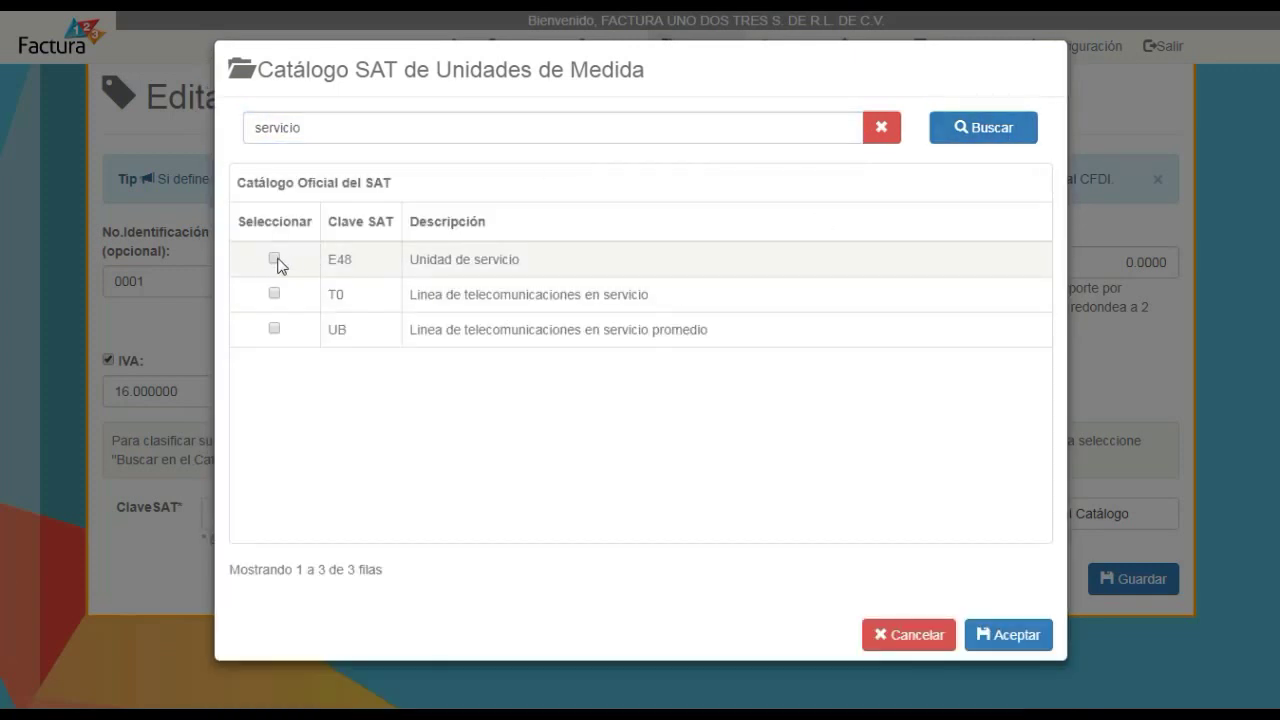
click(274, 258)
click(1006, 634)
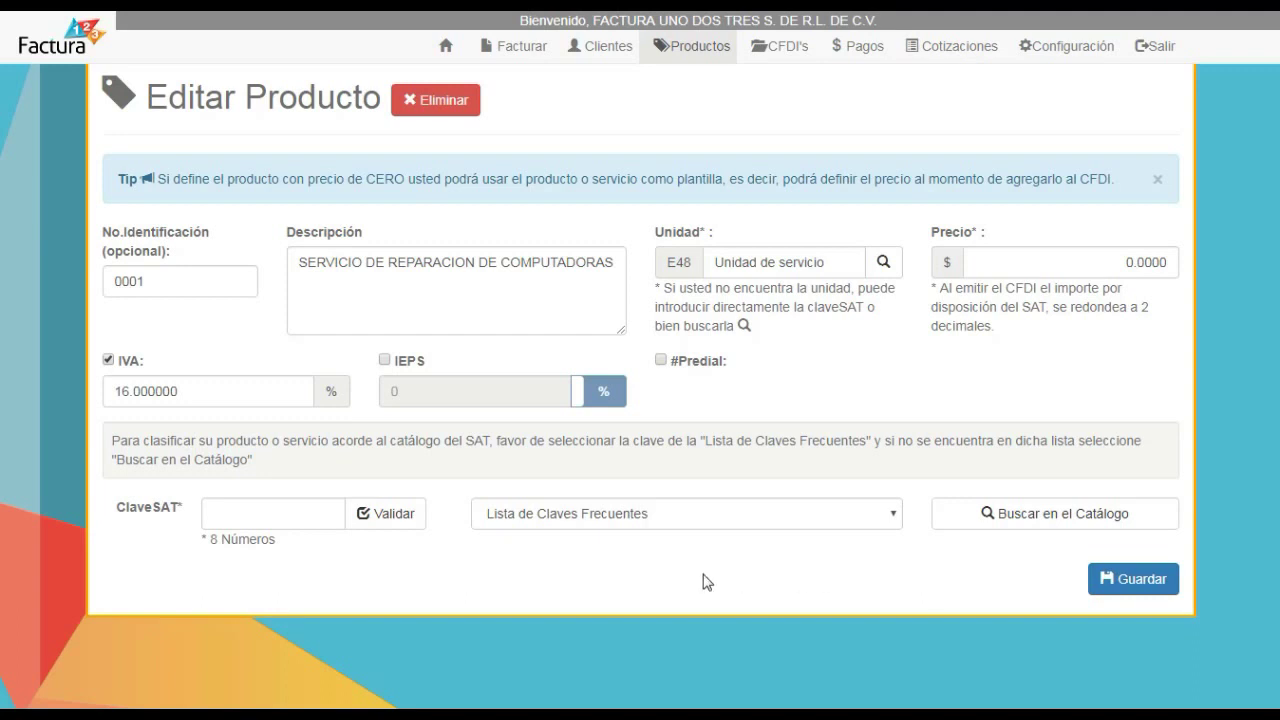
- Find "mantenimiento y soporte de hardware" in the SAT catalog, assign class key 81112300 to the repair service, and save it
click(884, 514)
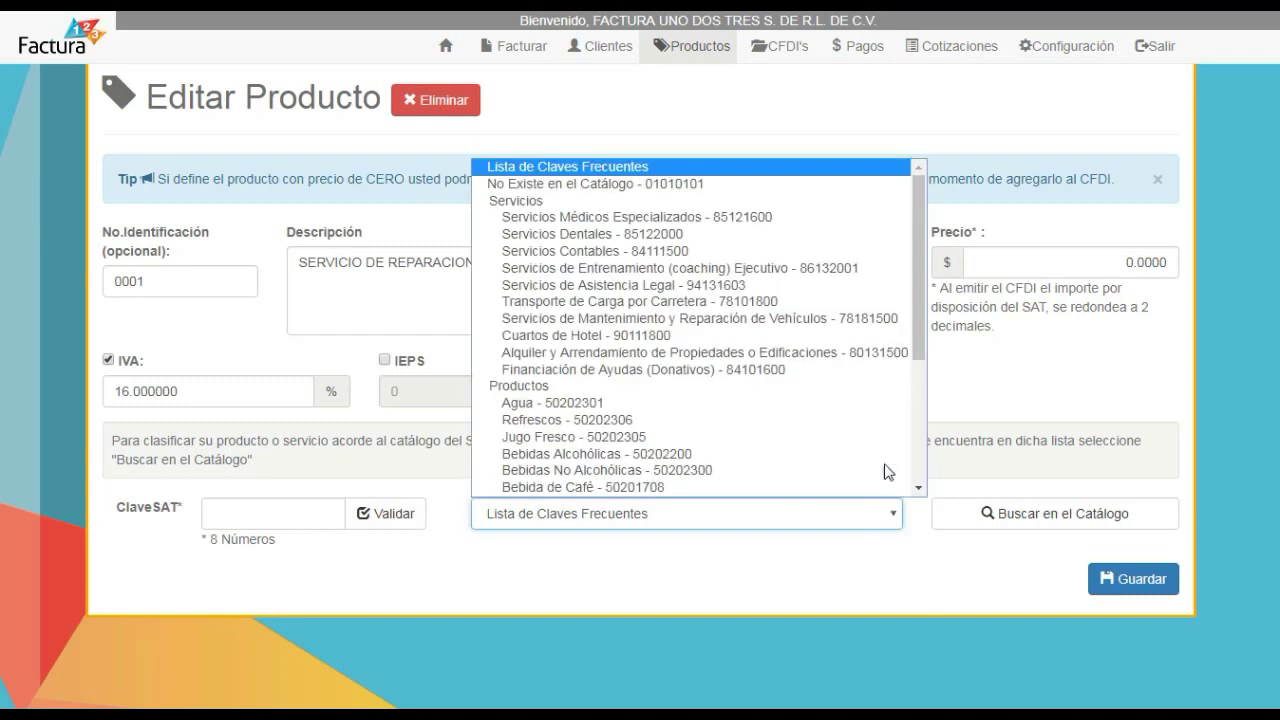
scroll(916, 310, down, 1)
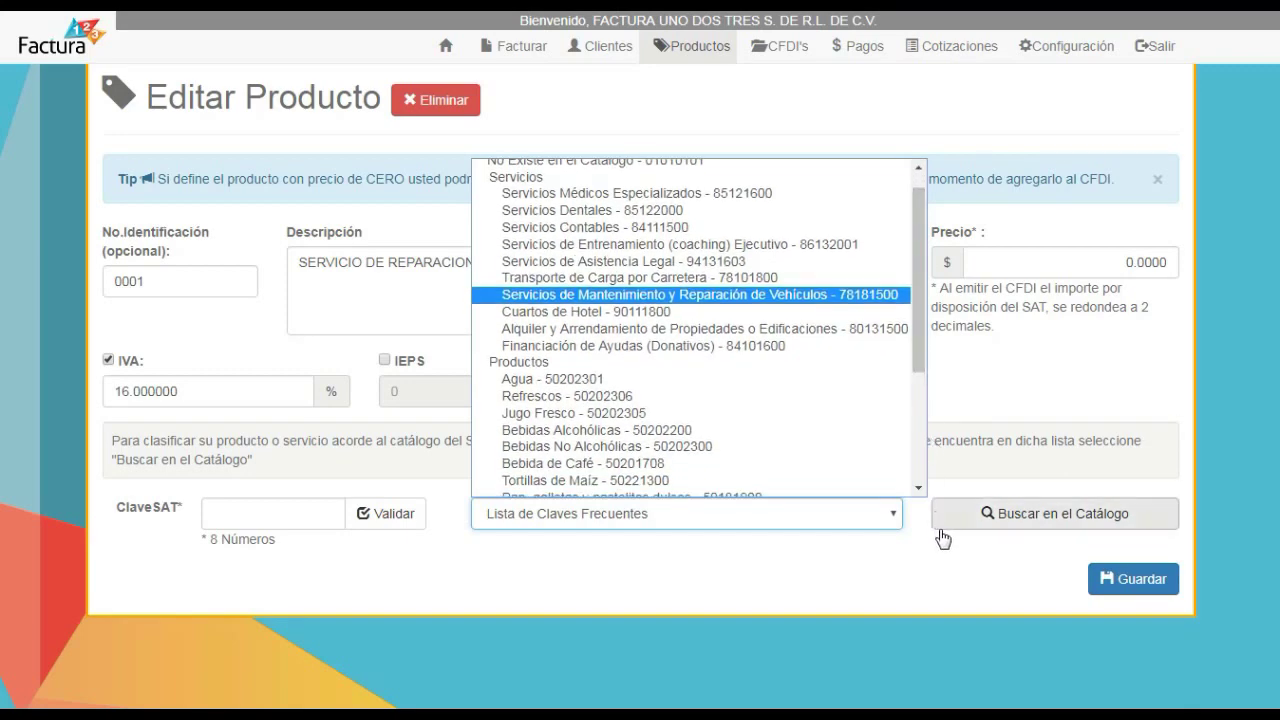
click(985, 515)
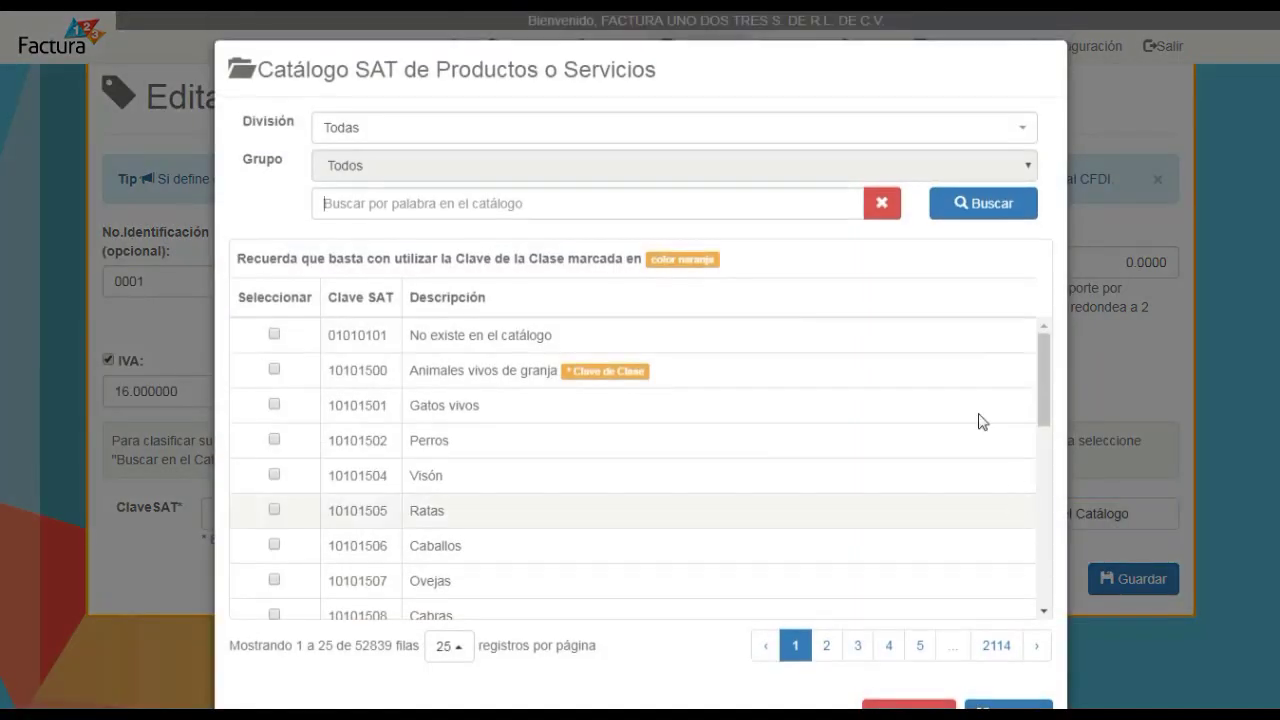
click(584, 205)
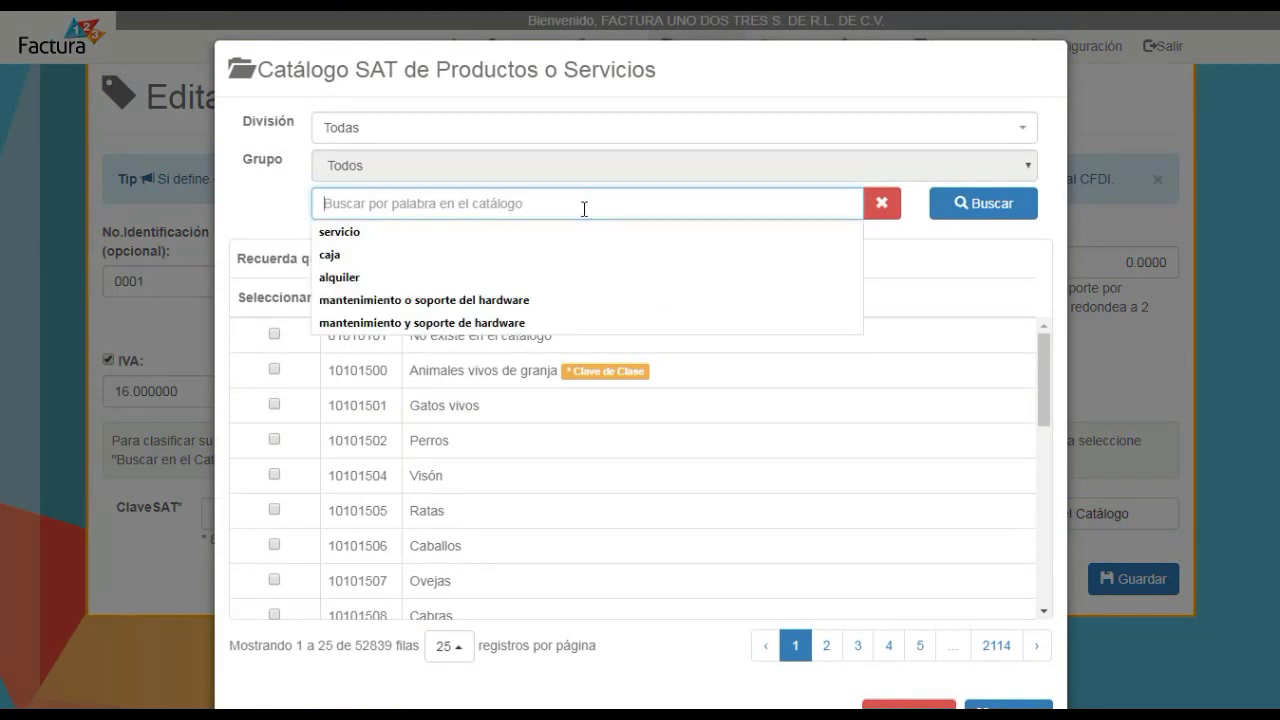
click(520, 323)
click(963, 205)
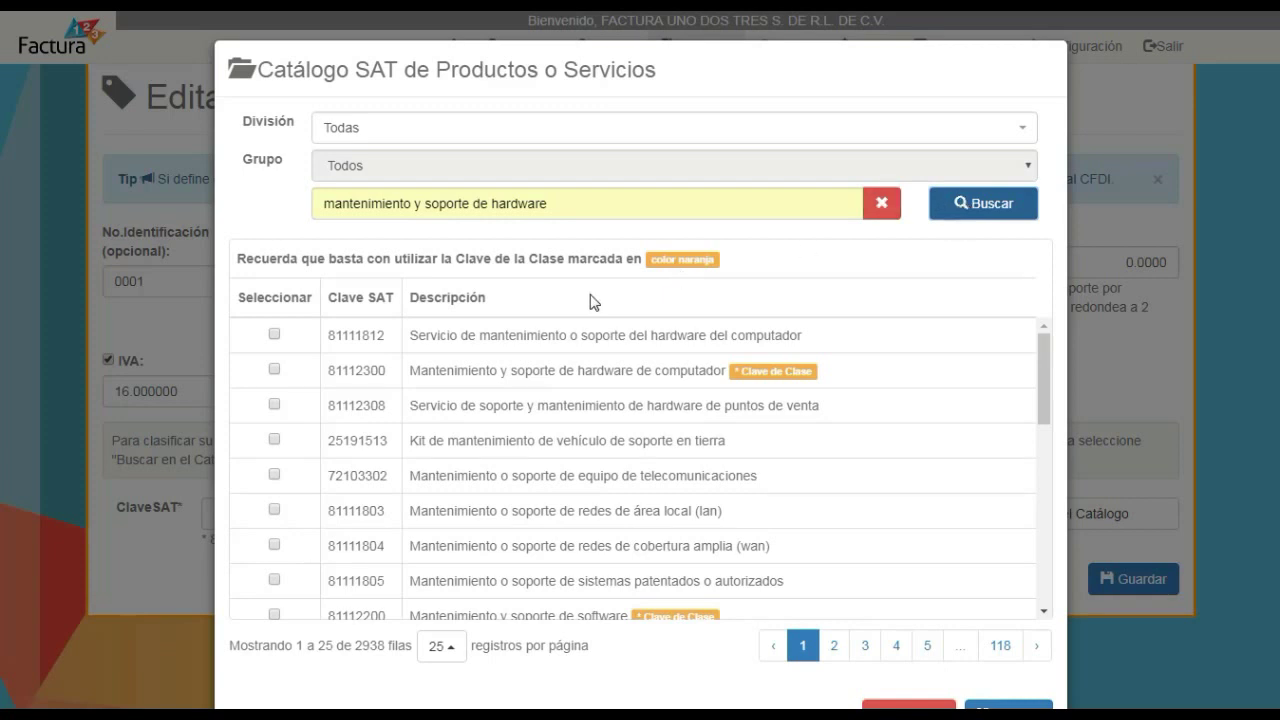
click(274, 370)
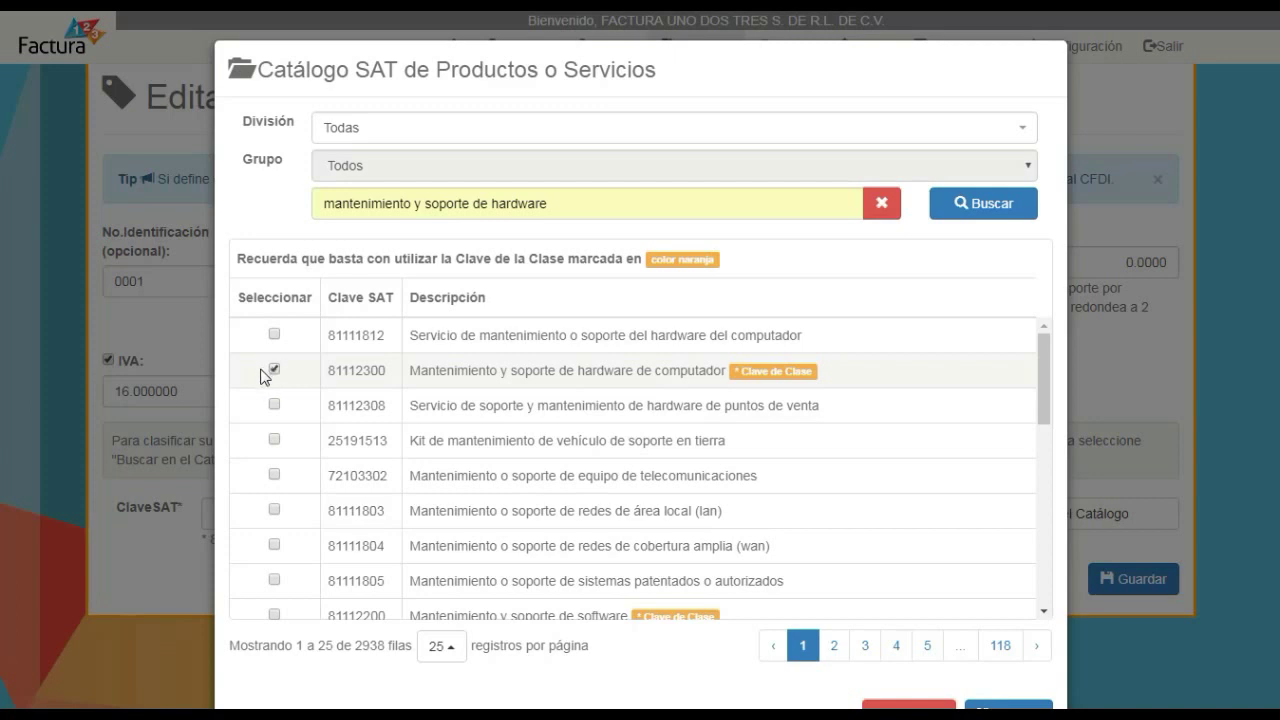
click(1008, 703)
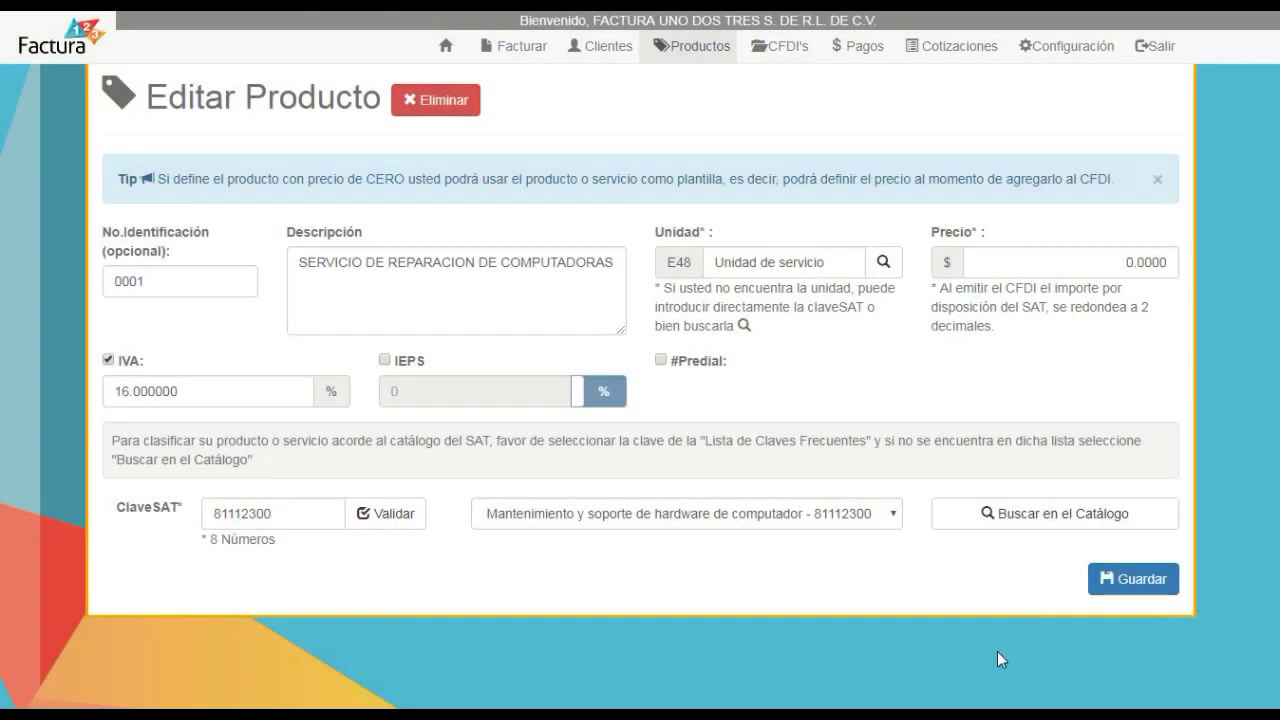
click(1147, 586)
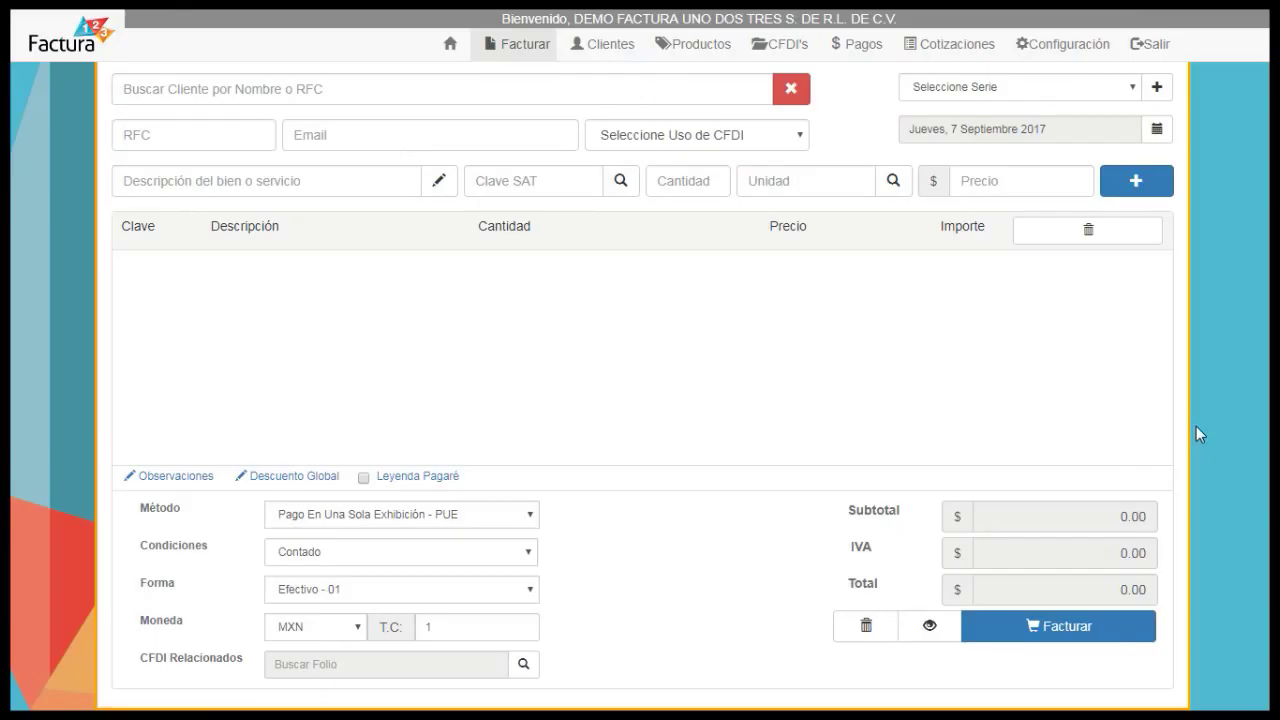
- Review the available payment methods and forms of payment on a new invoice
click(519, 518)
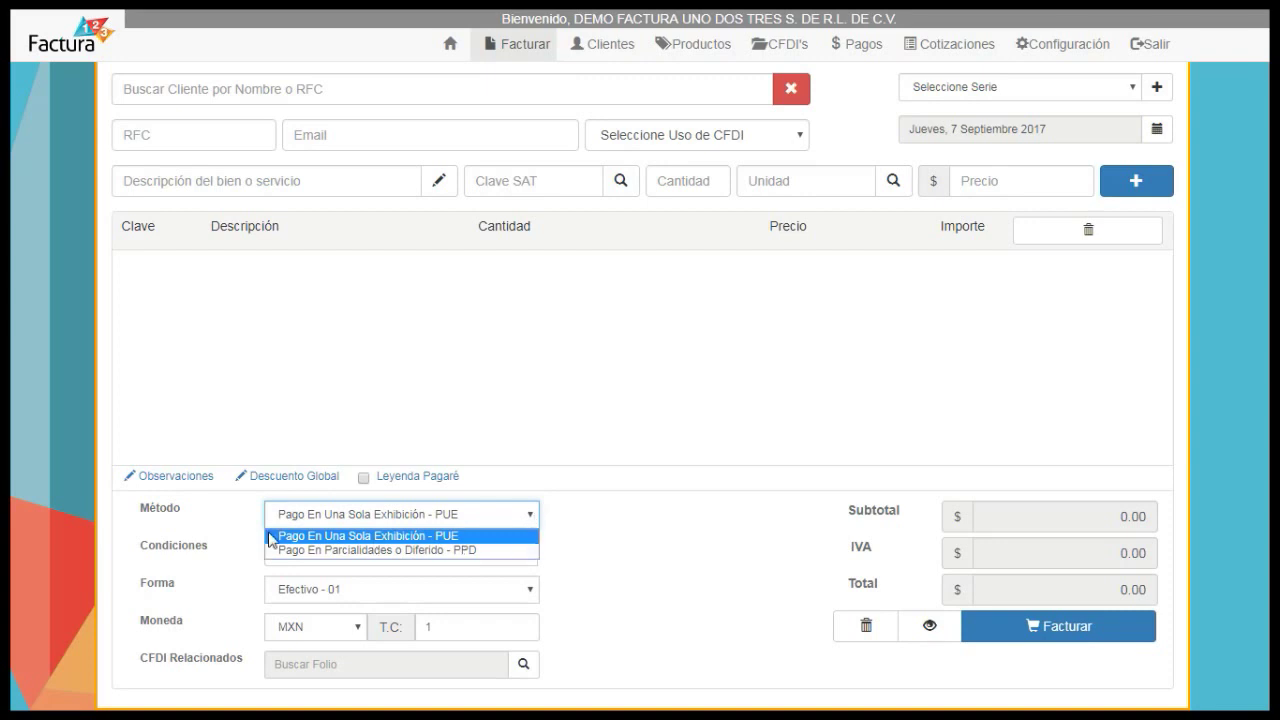
click(500, 539)
click(523, 590)
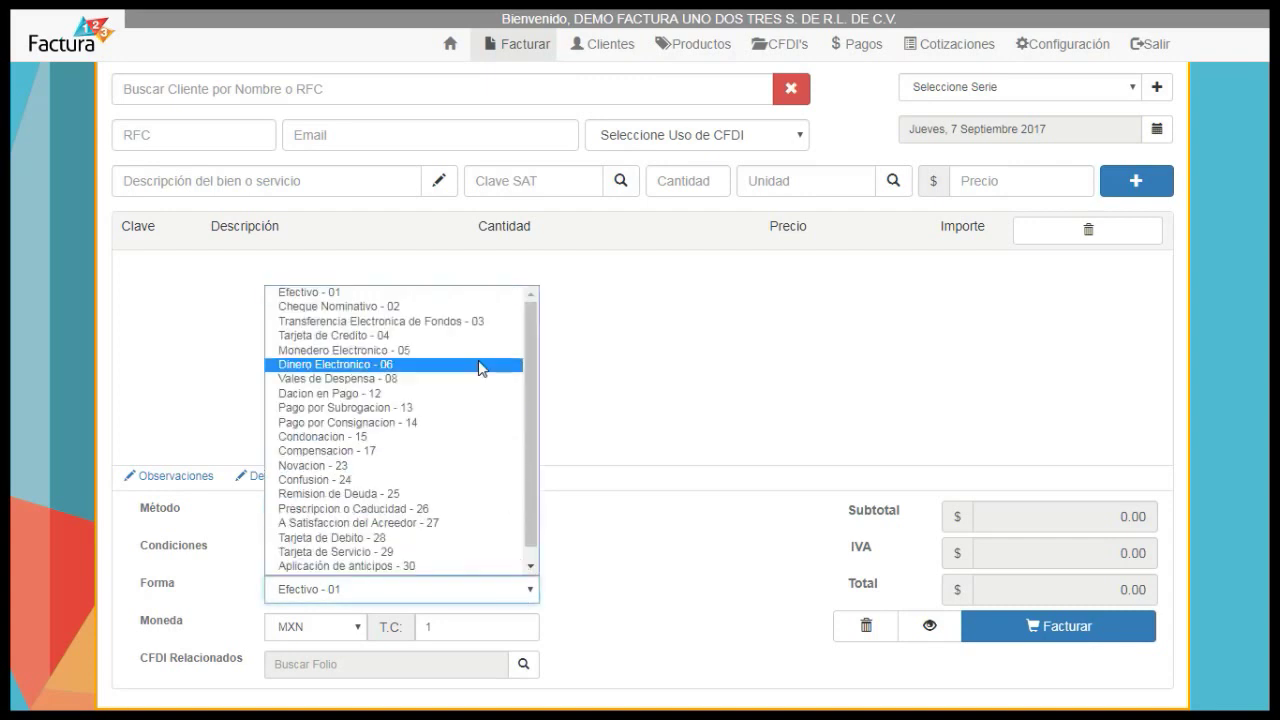
click(615, 594)
click(480, 523)
click(480, 523)
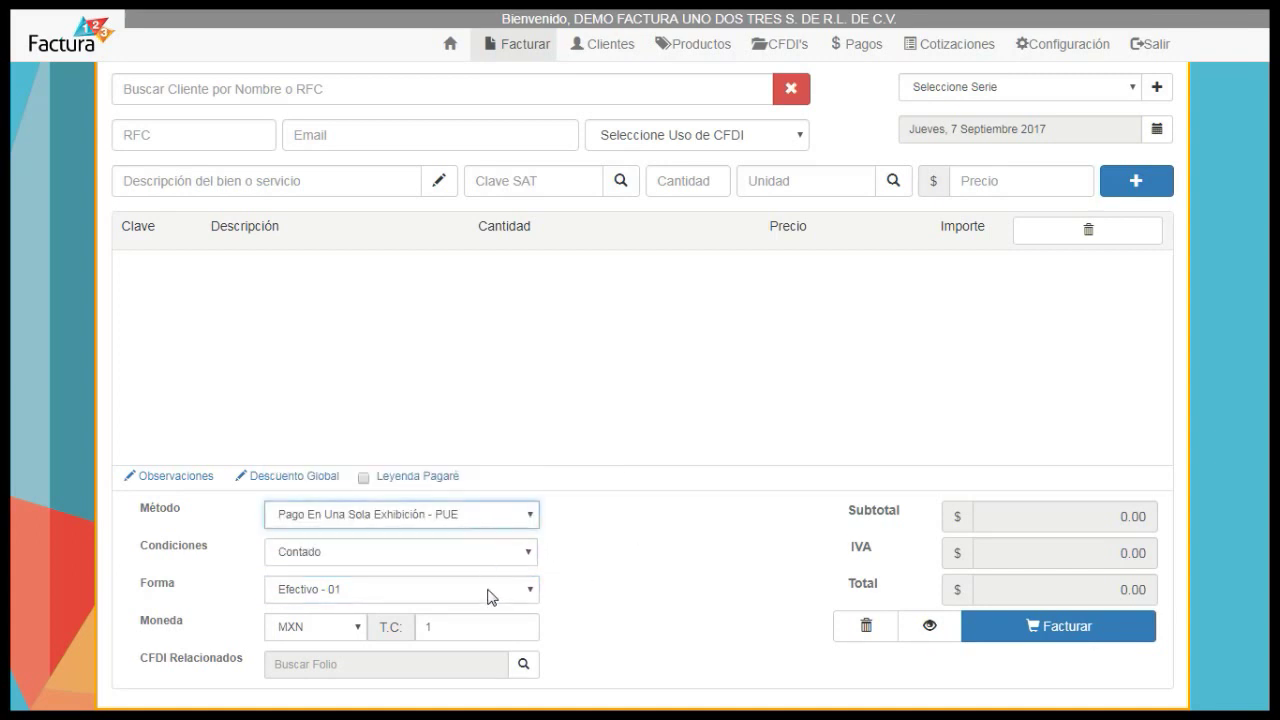
click(493, 596)
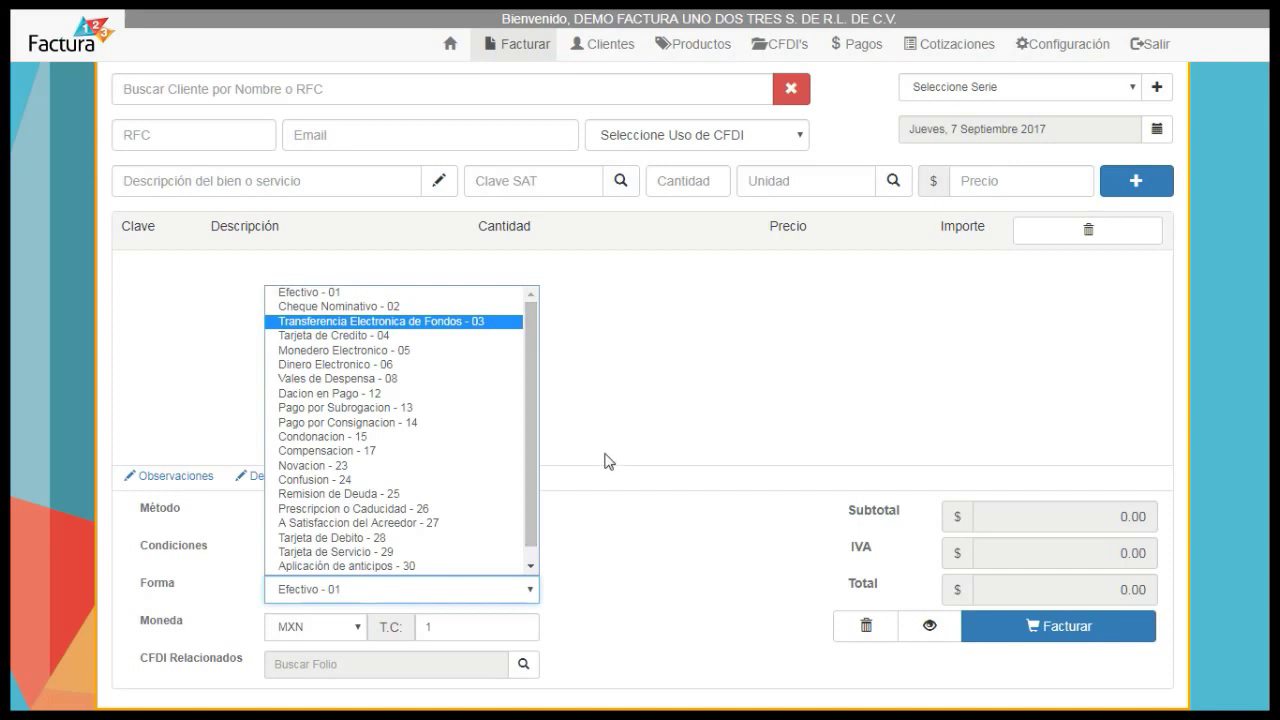
click(600, 588)
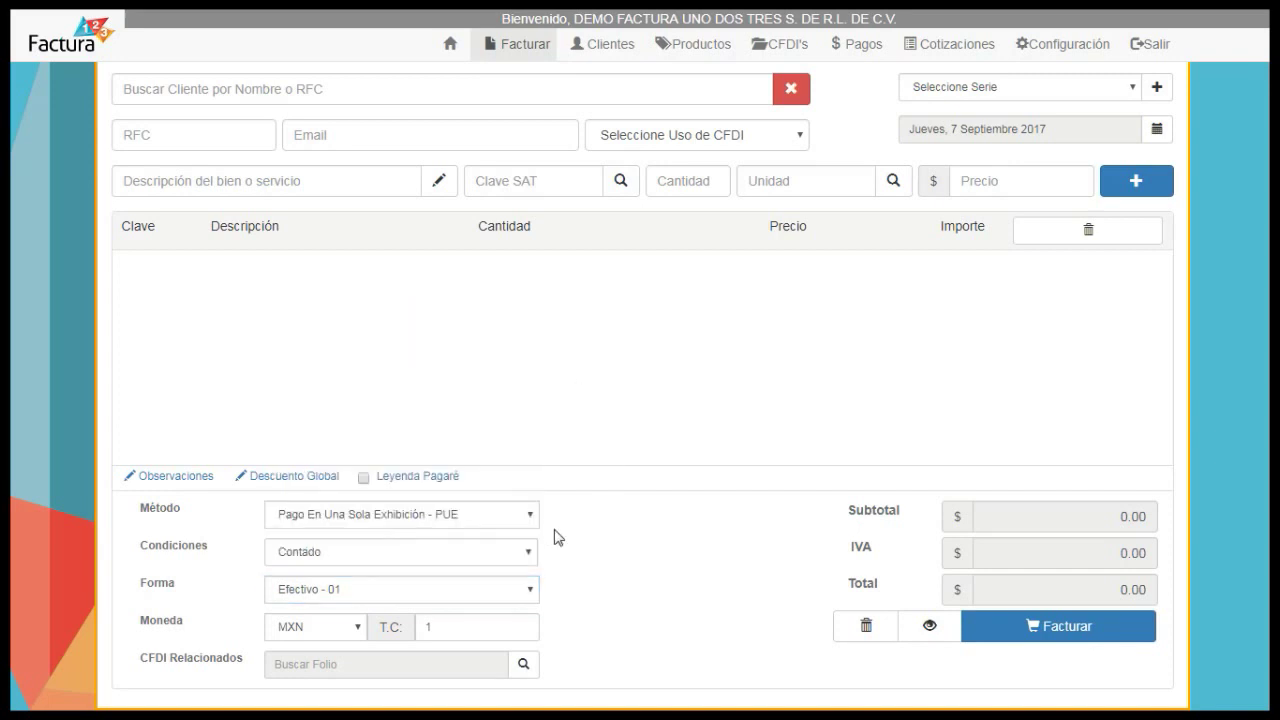
- Set the invoice's payment method to Pago En Parcialidades o Diferido - PPD and check its form of payment
click(522, 517)
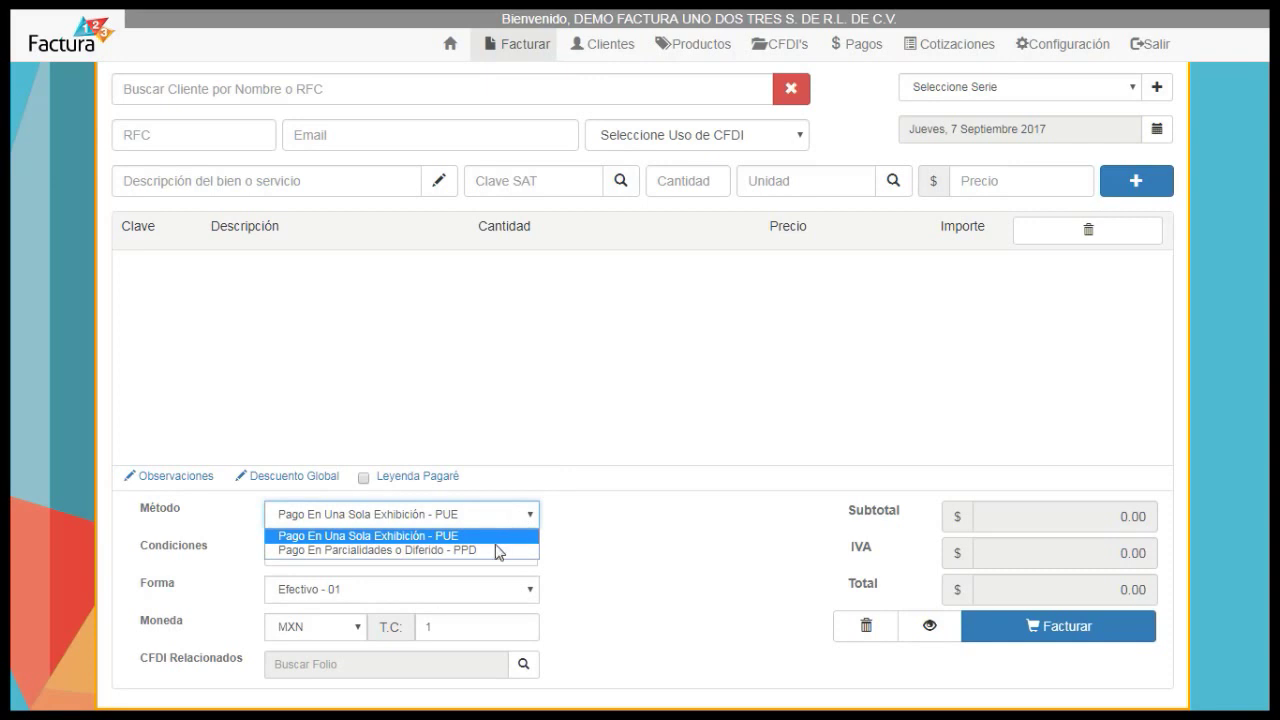
click(499, 552)
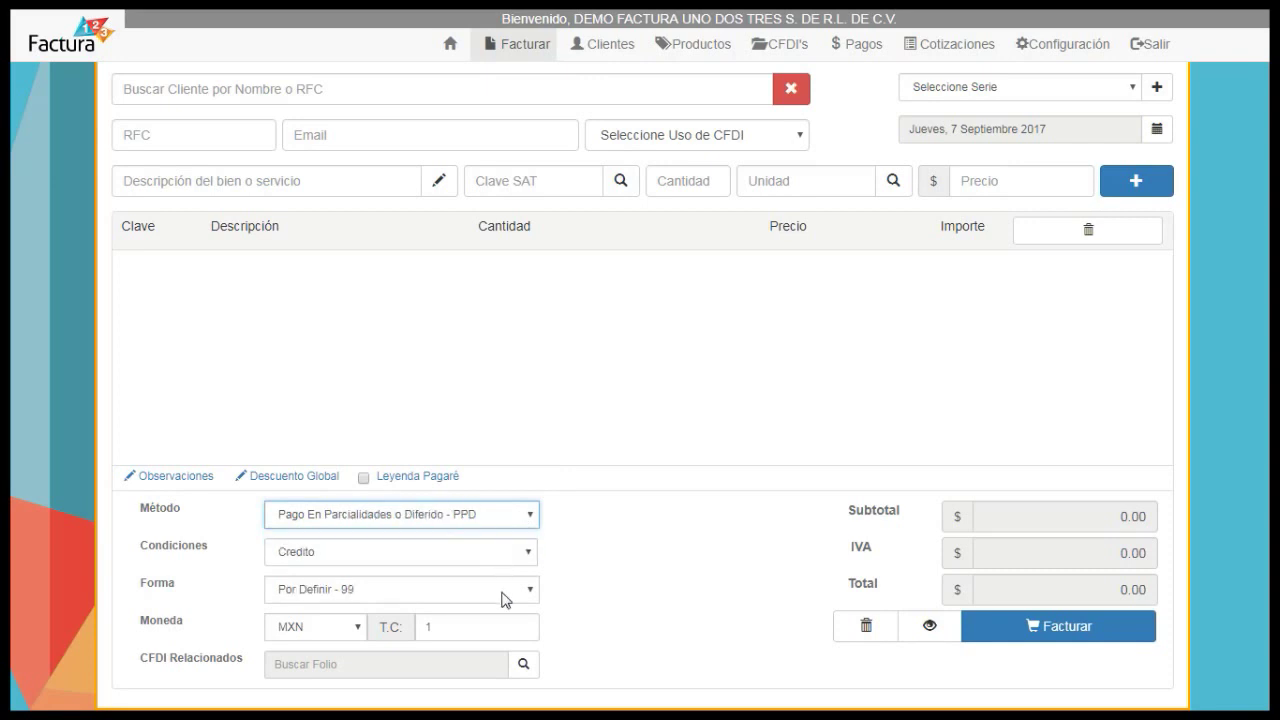
click(503, 595)
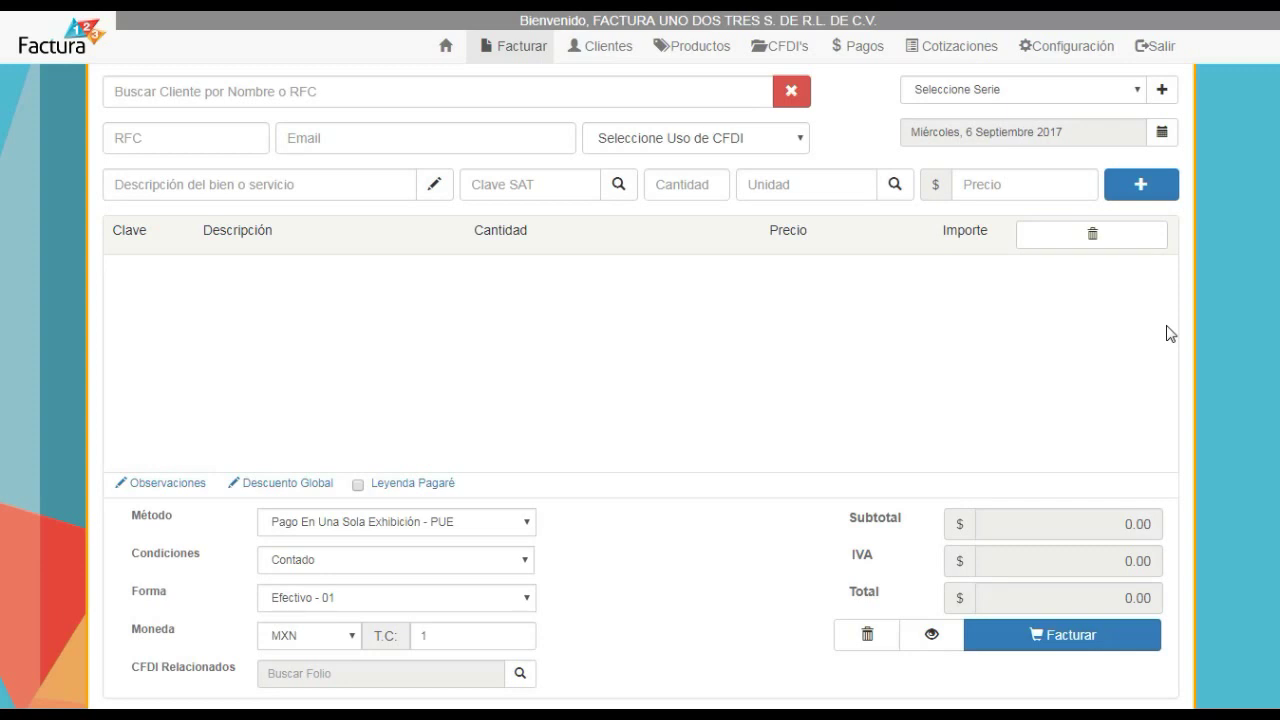
- Fill in the invoice header with series Factura - A232, customer CONSTRUCTORES Y ARQUITECTOS, S.A. DE C.V. and CFDI use Adquisición de mercancias - G01
click(996, 91)
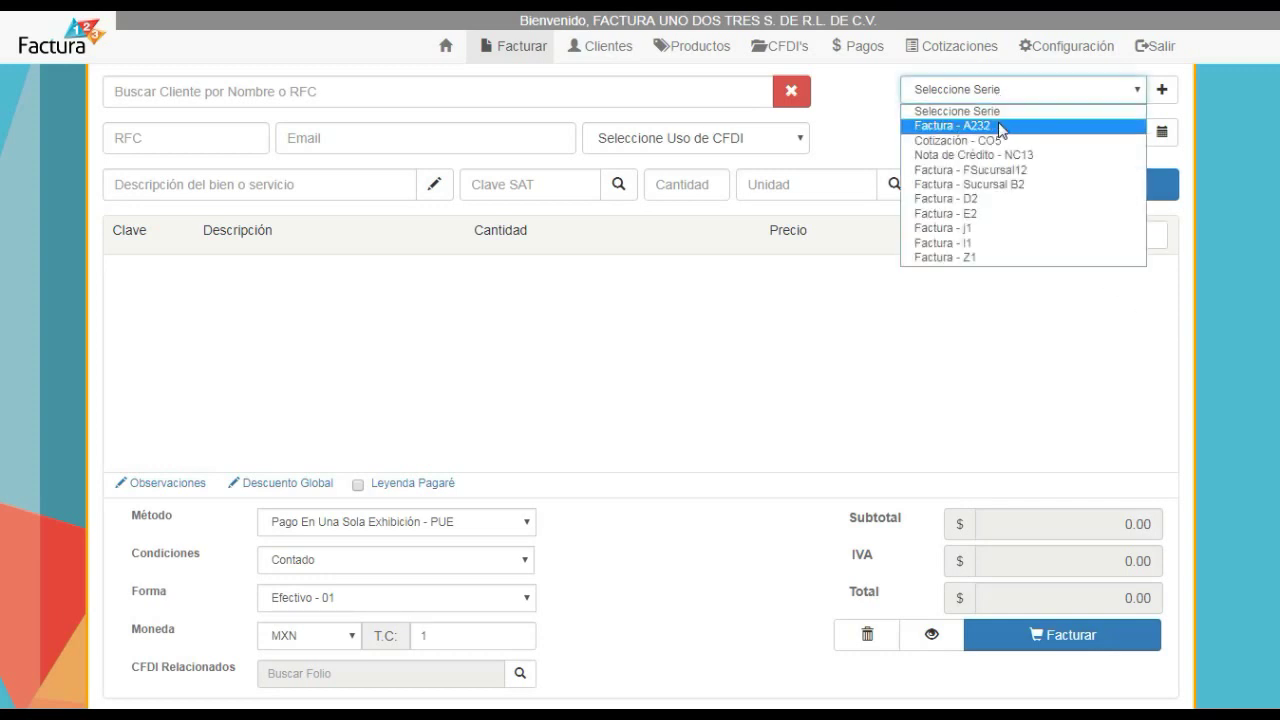
click(998, 125)
click(560, 90)
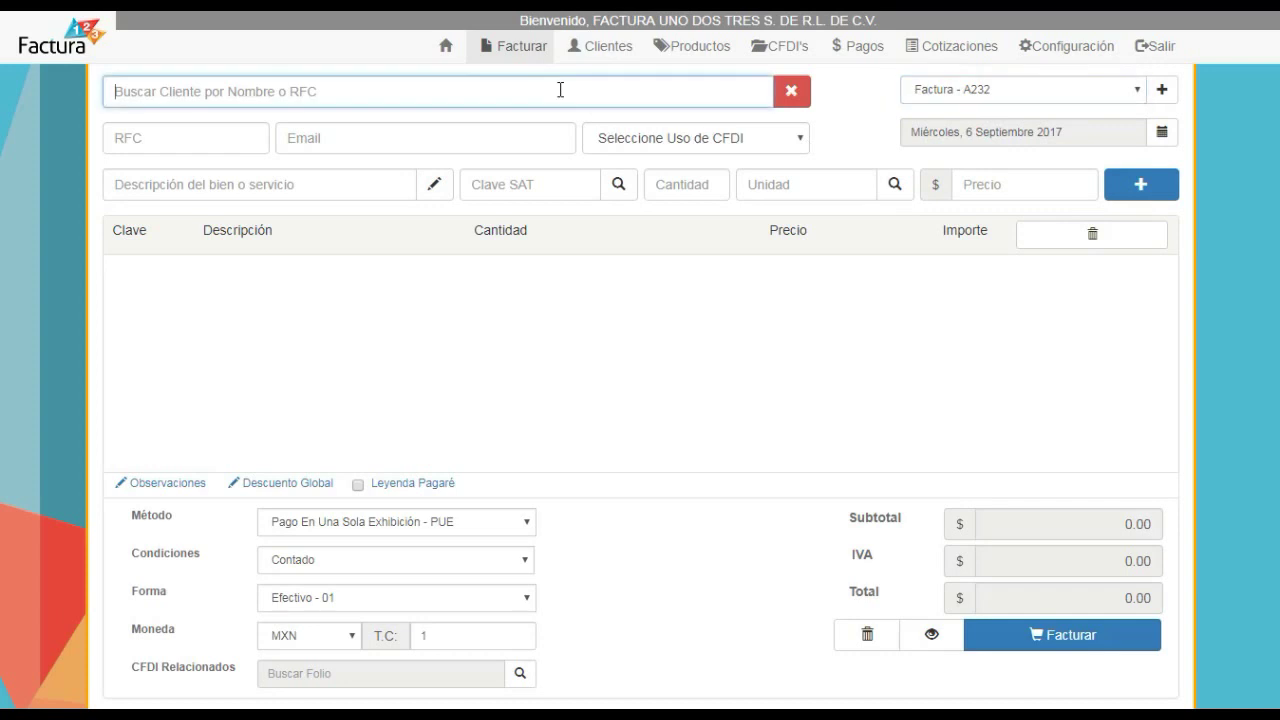
text(car)
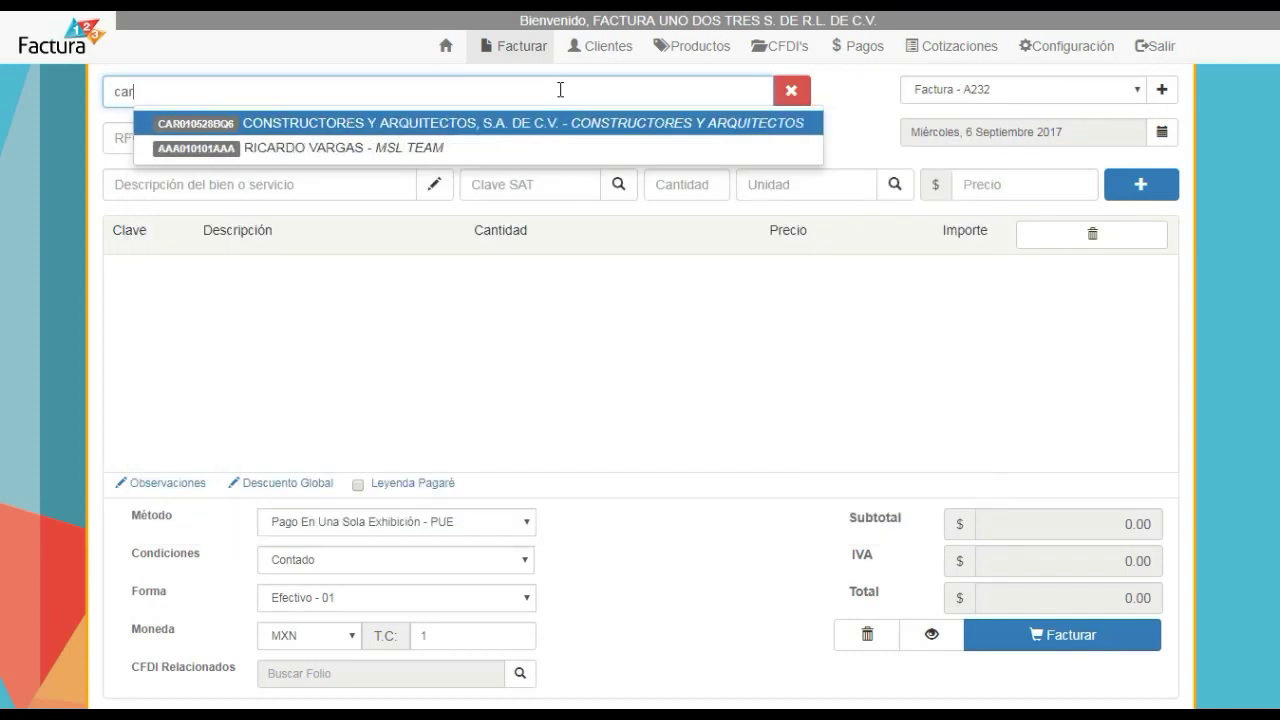
key(Return)
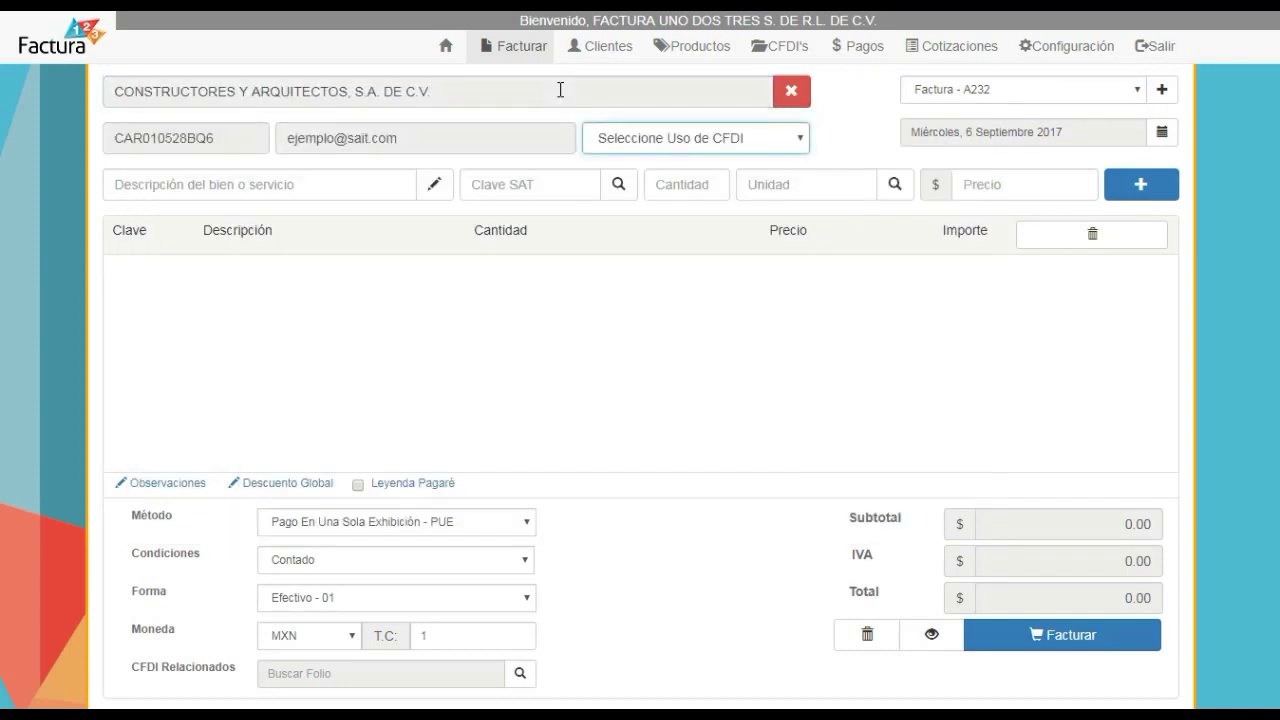
click(679, 139)
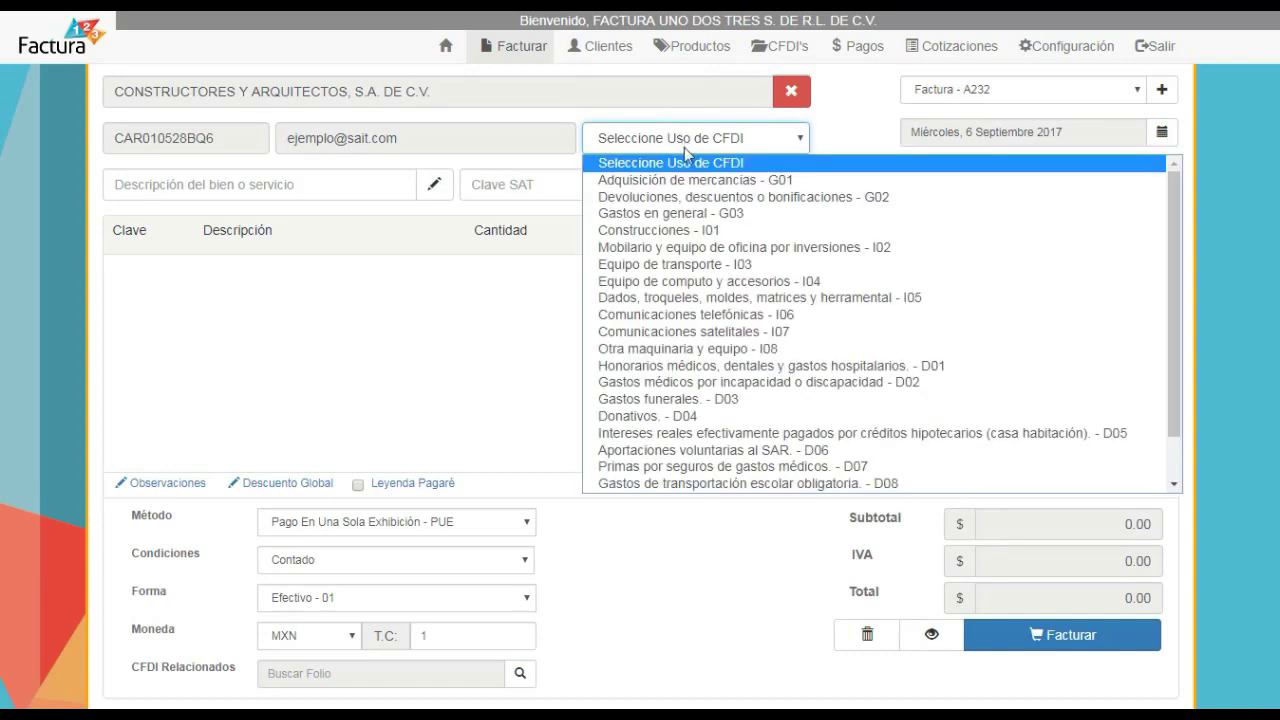
click(690, 180)
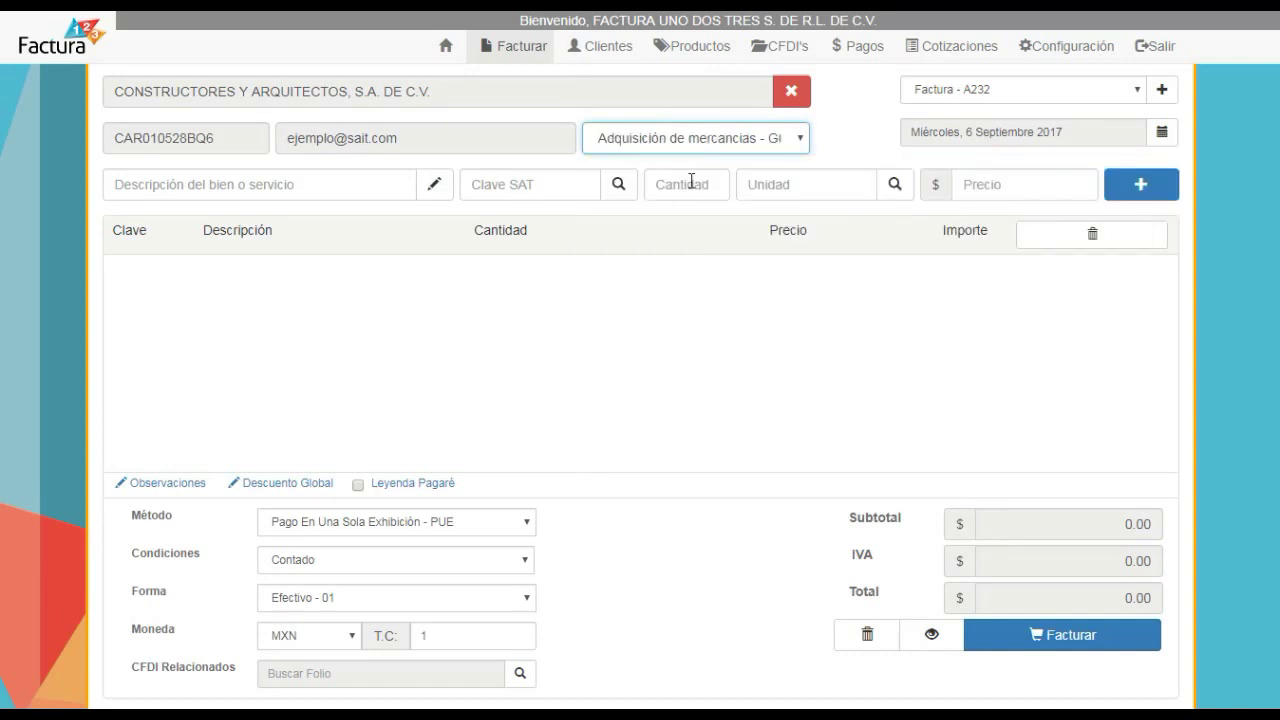
- Add 3 boxes of the product Lapiz Marca Berol to the invoice
click(325, 186)
text(lapiz)
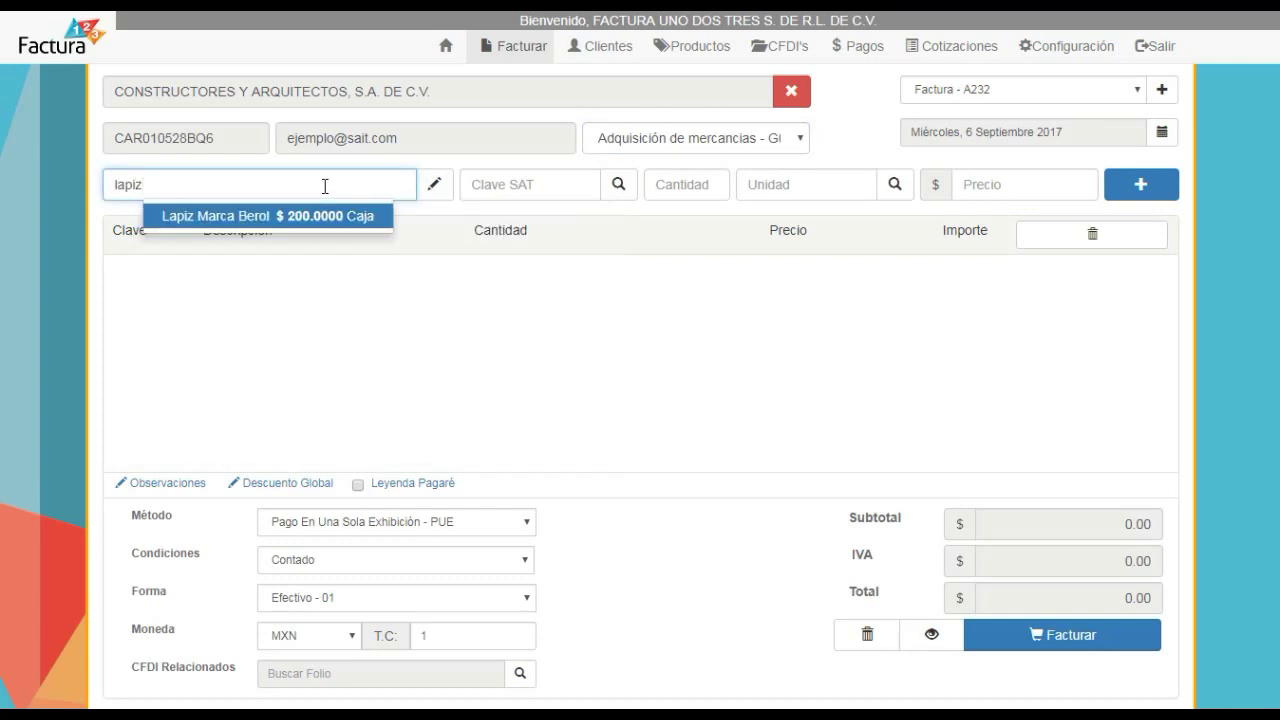
key(Return)
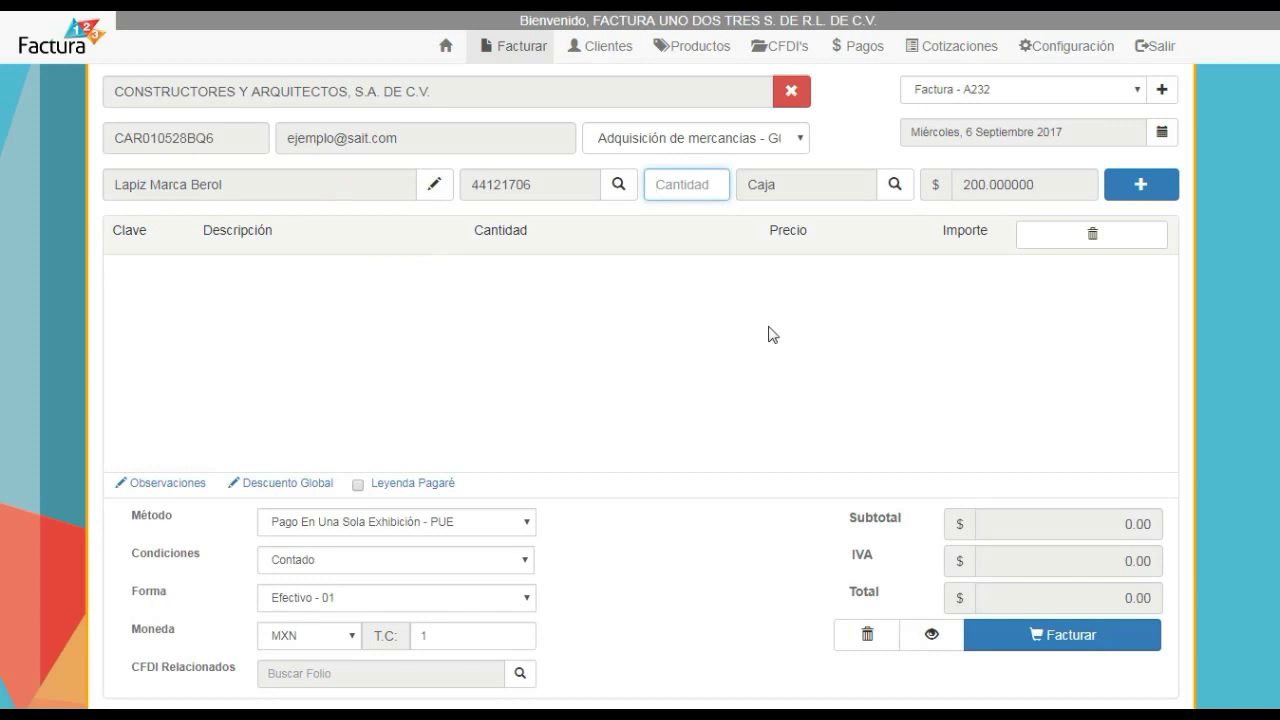
text(3)
click(1152, 190)
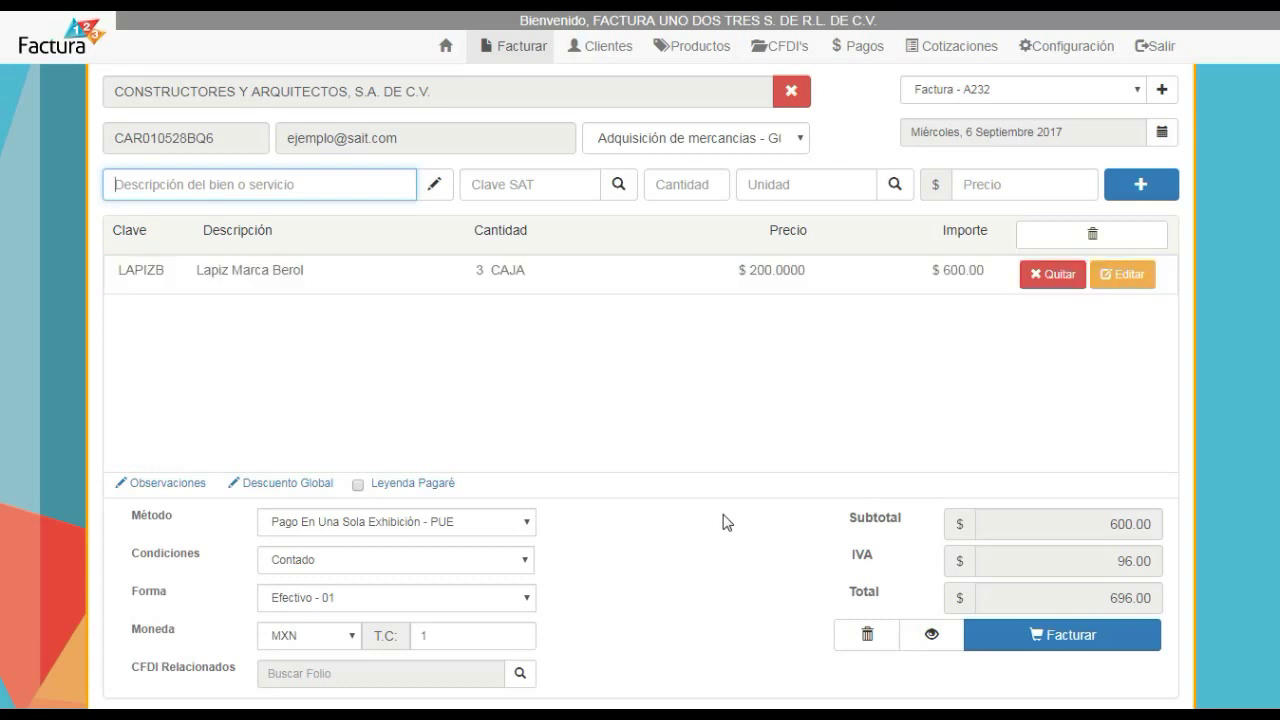
- Issue the invoice with payment method Pago En Parcialidades o Diferido - PPD, conditions Credito and form of payment Por Definir - 99
click(530, 522)
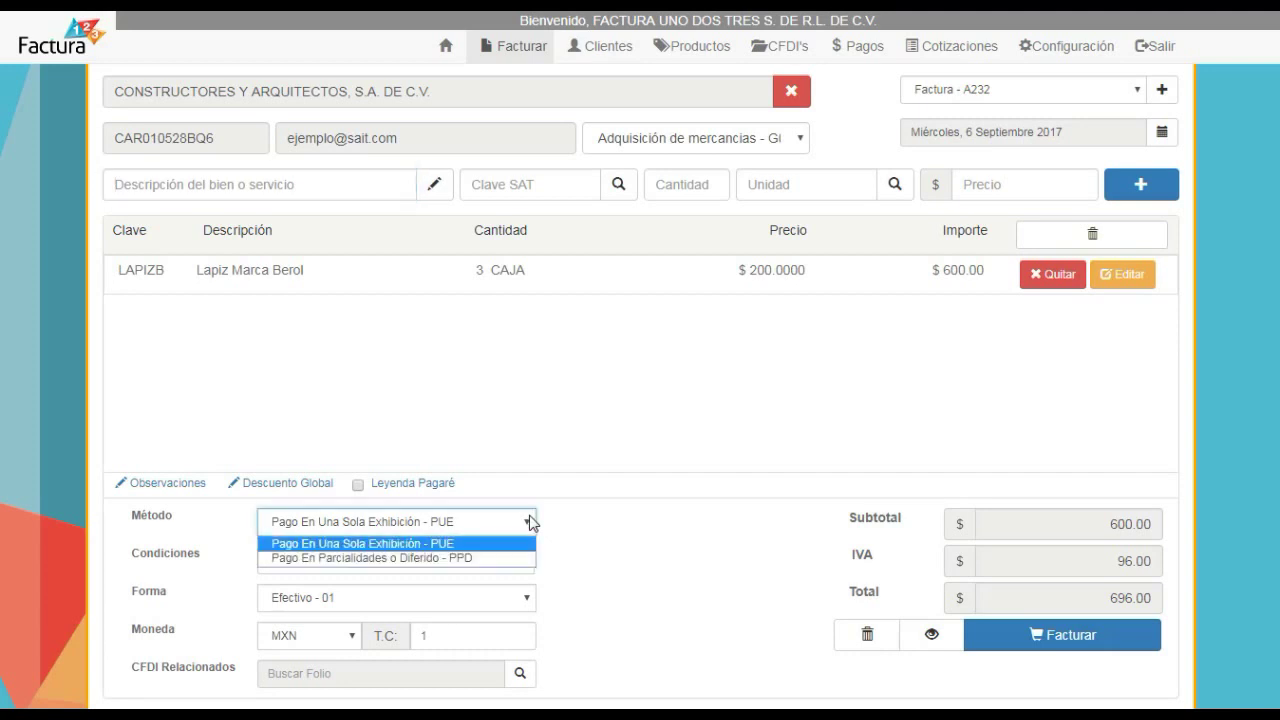
click(520, 560)
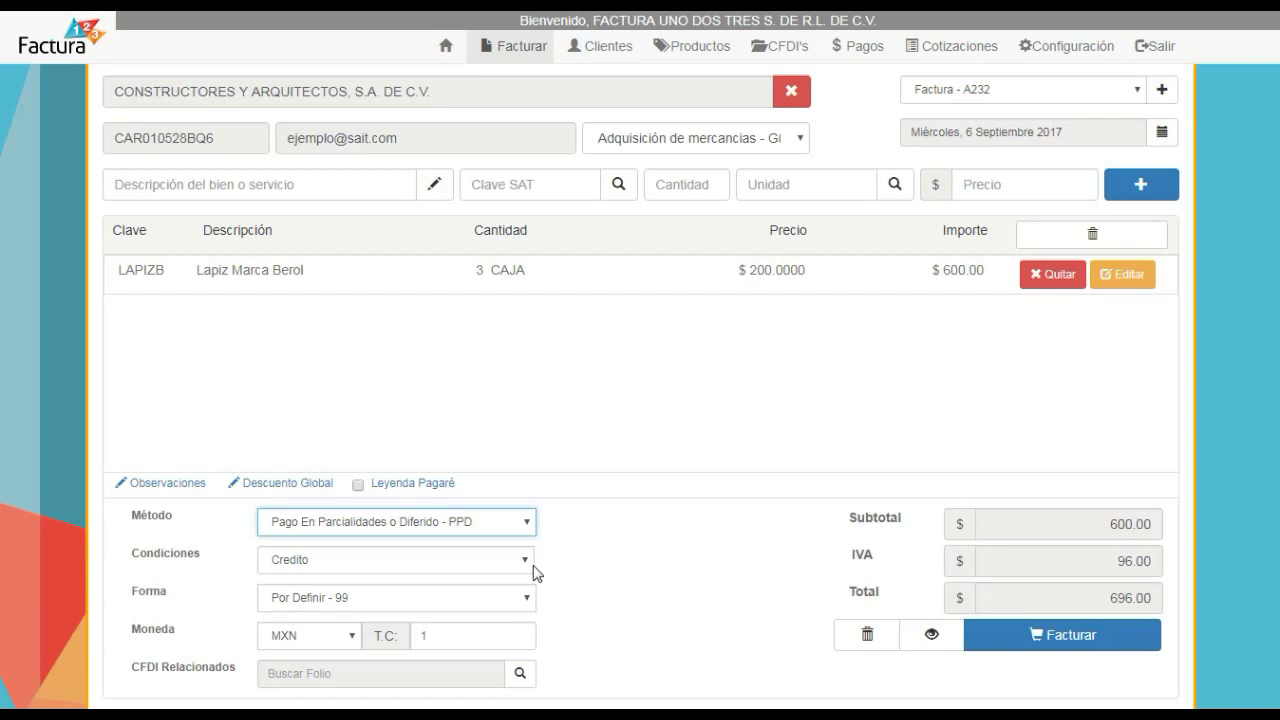
click(523, 566)
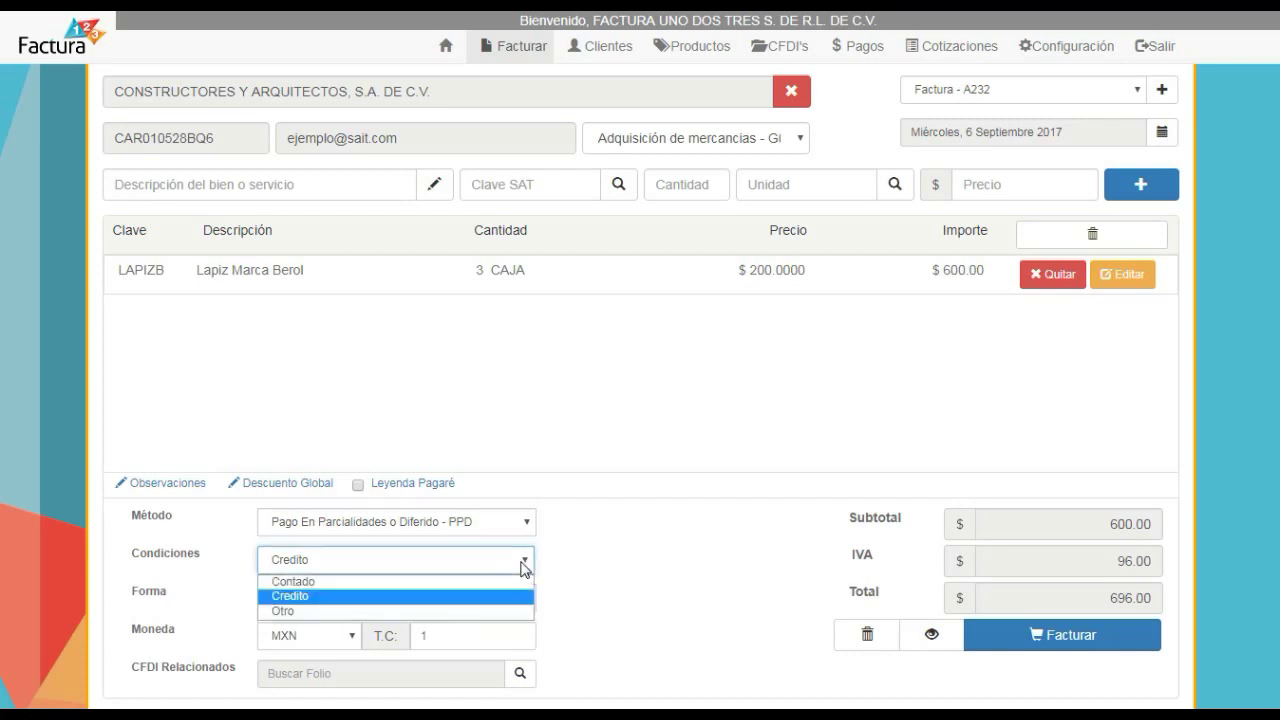
click(528, 587)
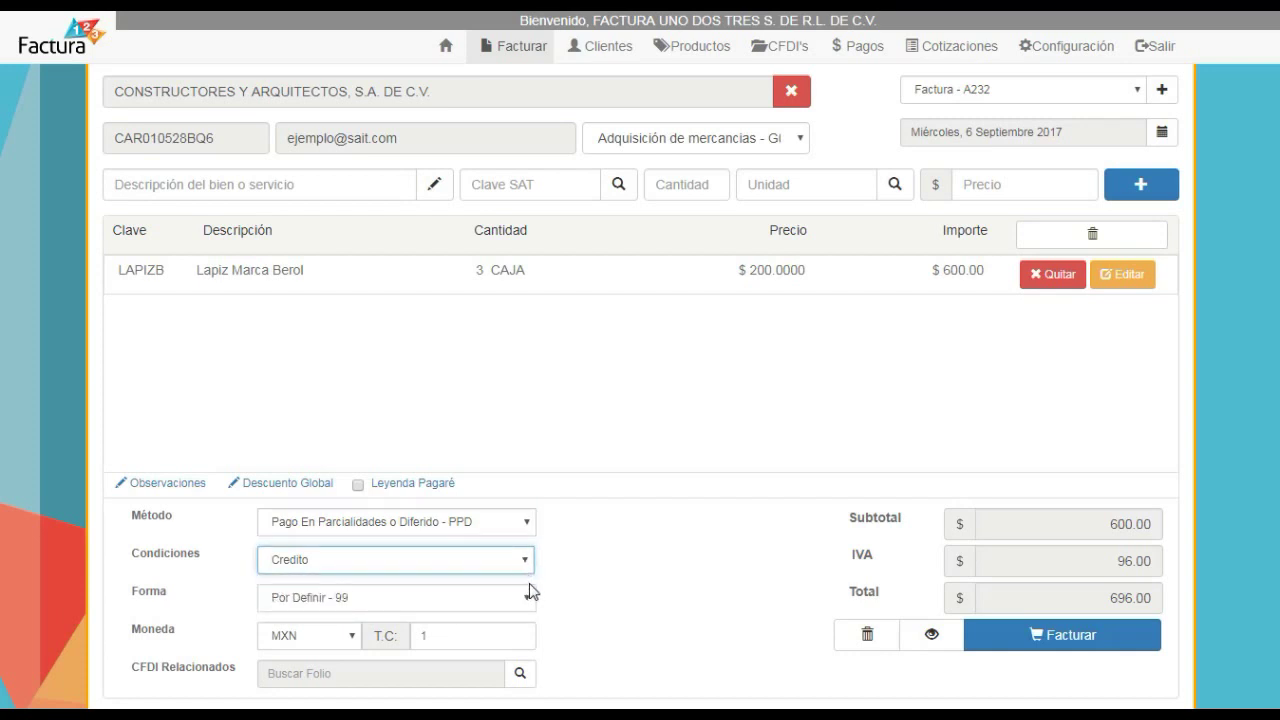
click(530, 597)
click(530, 598)
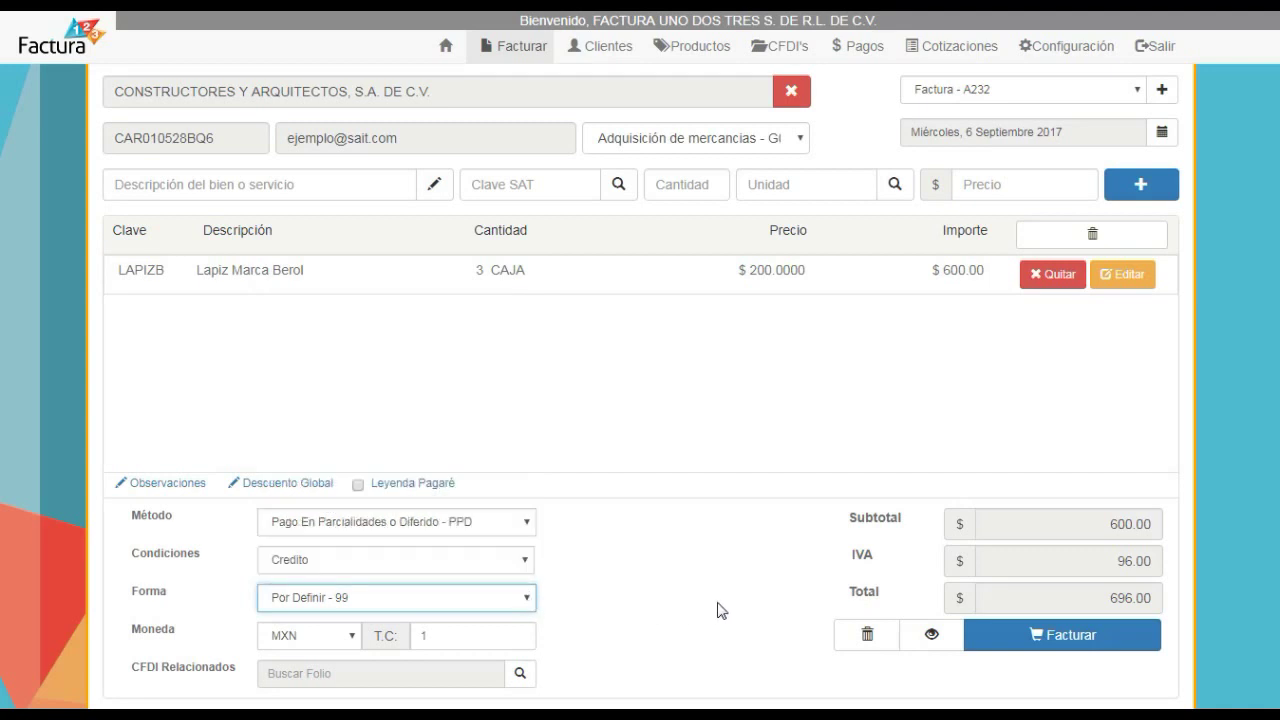
click(1000, 636)
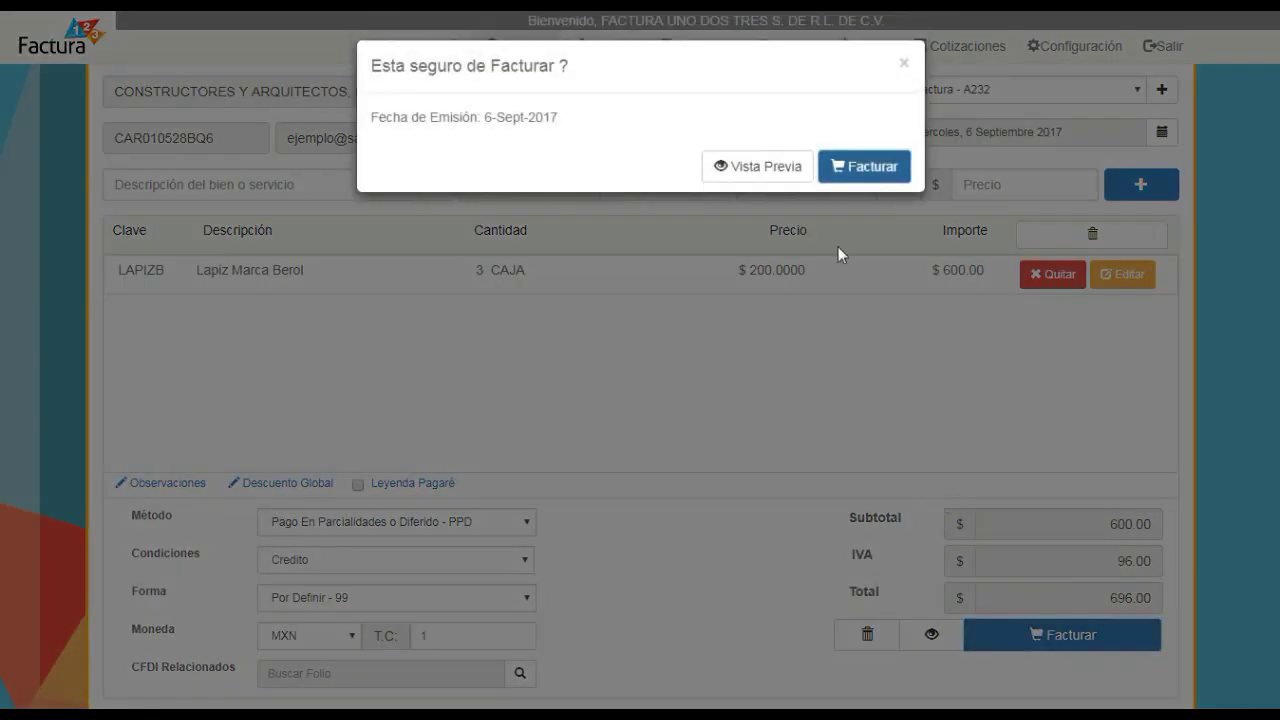
click(848, 166)
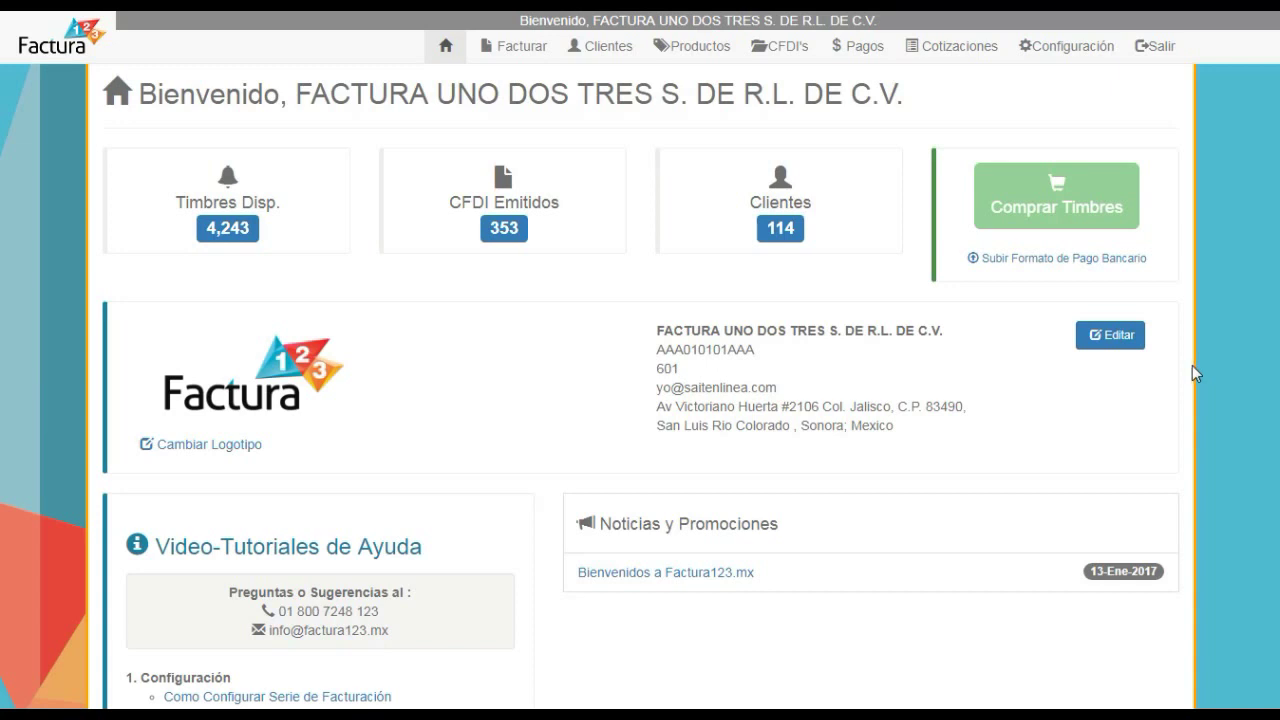
- Start a payment for the SALINAS DEL REY invoice A234 from the issued CFDIs and assign it the series Pago - PA87
click(777, 58)
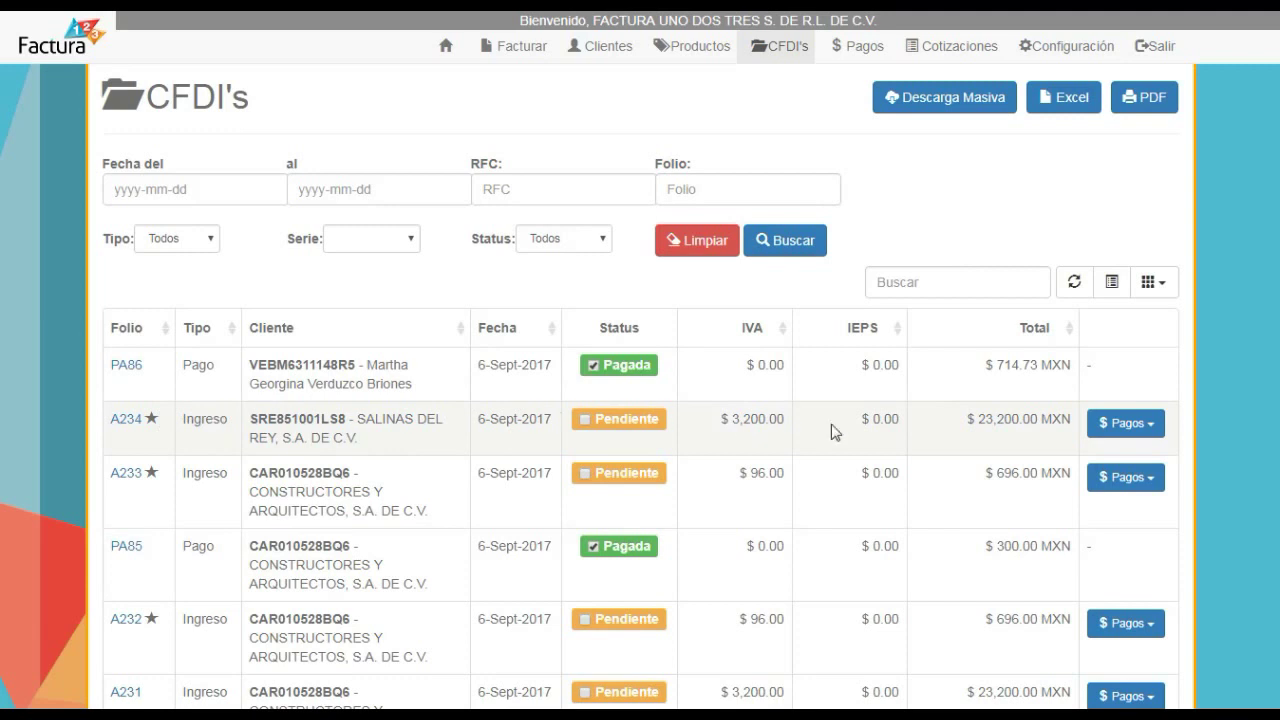
click(1145, 432)
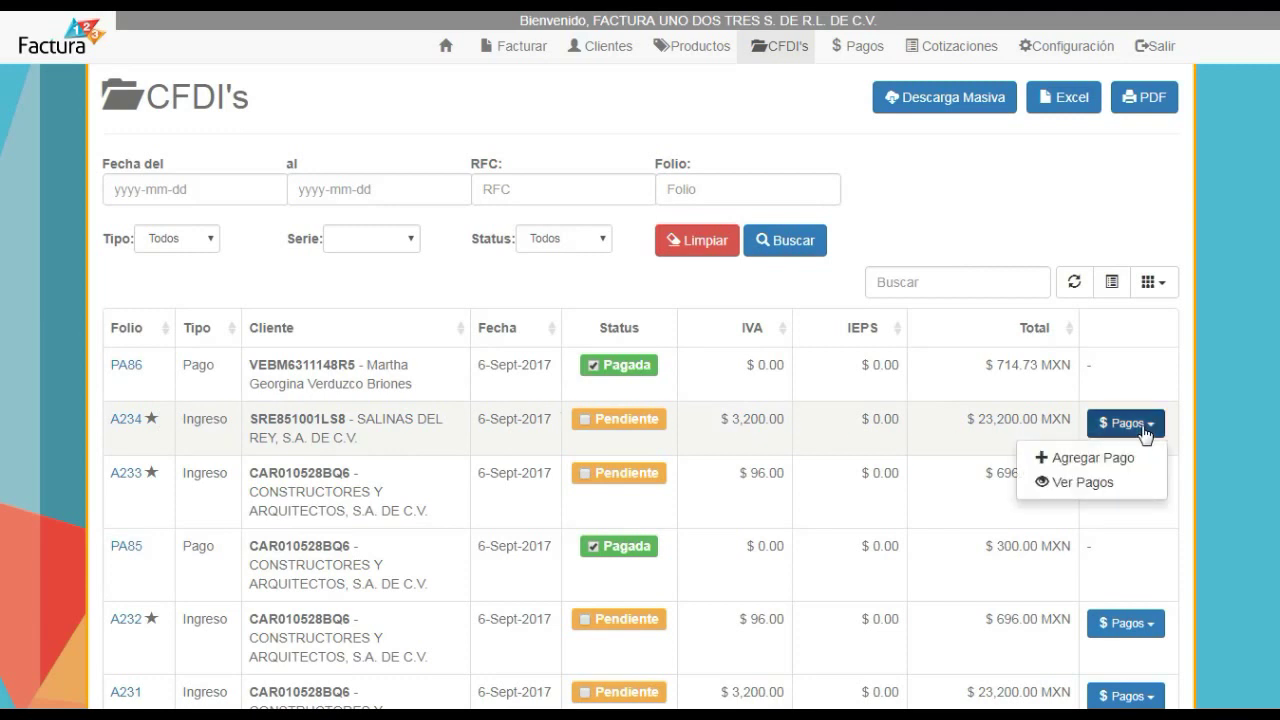
click(1045, 458)
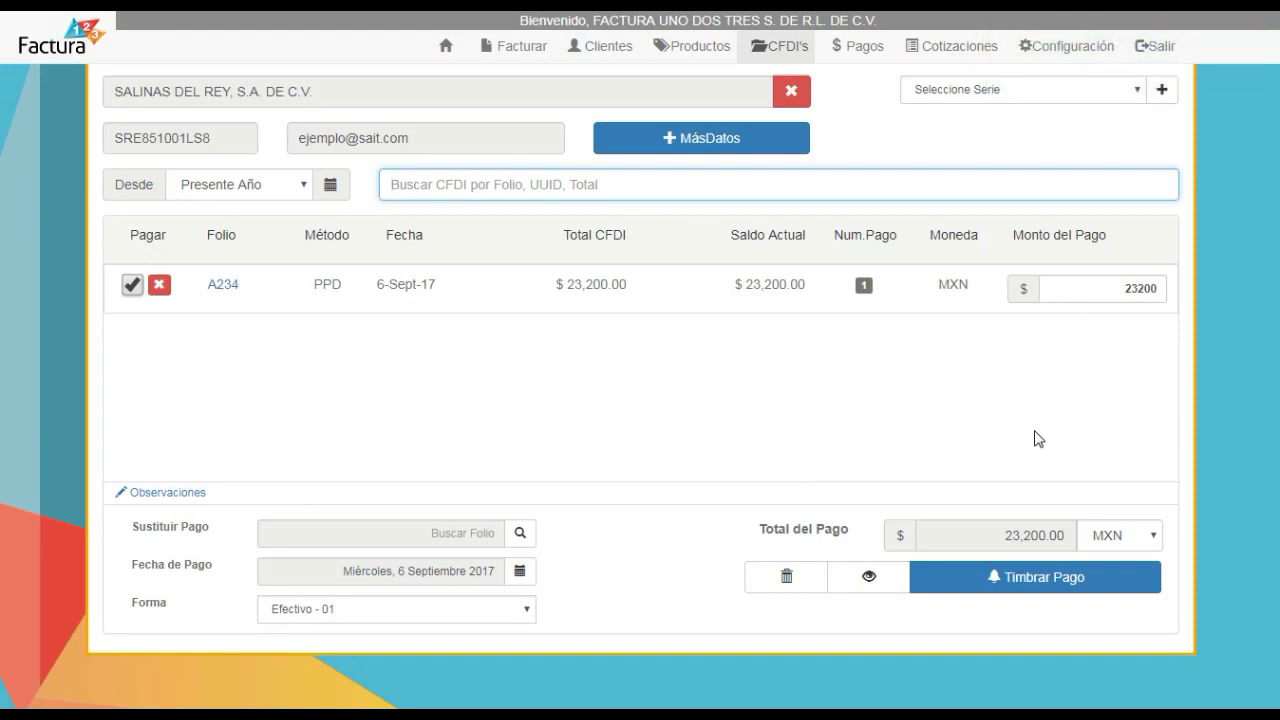
click(995, 104)
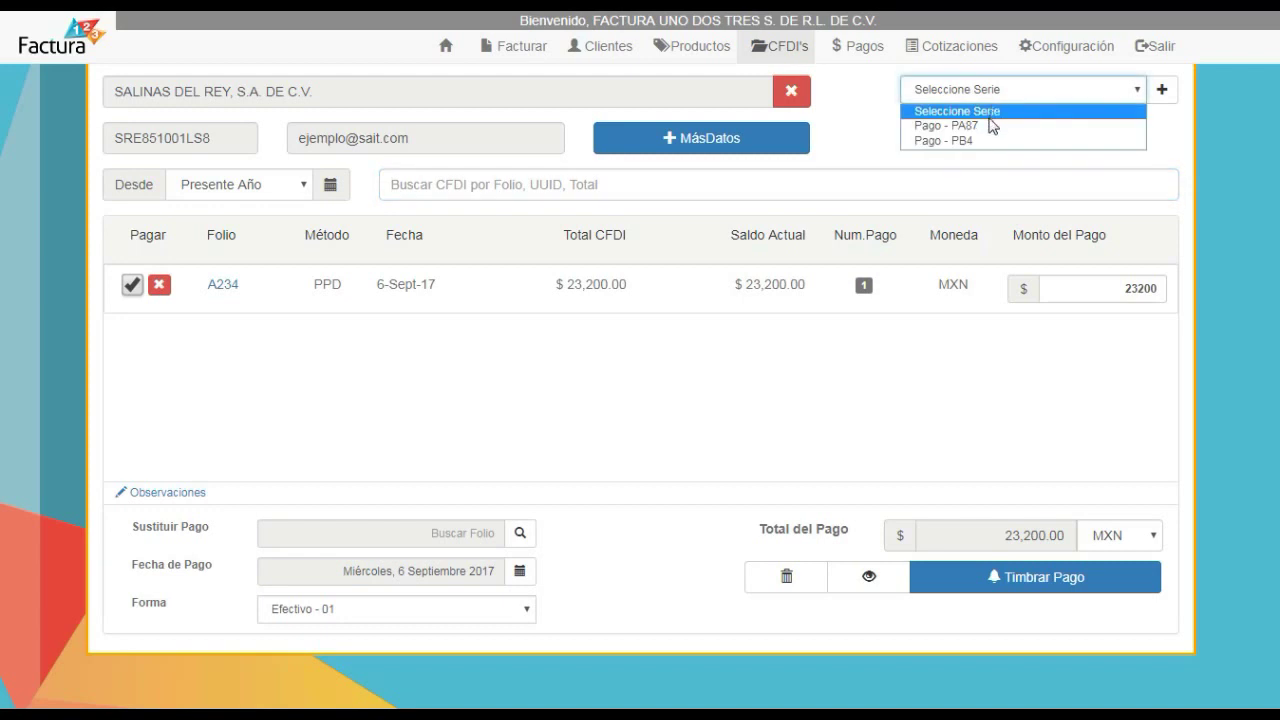
click(989, 126)
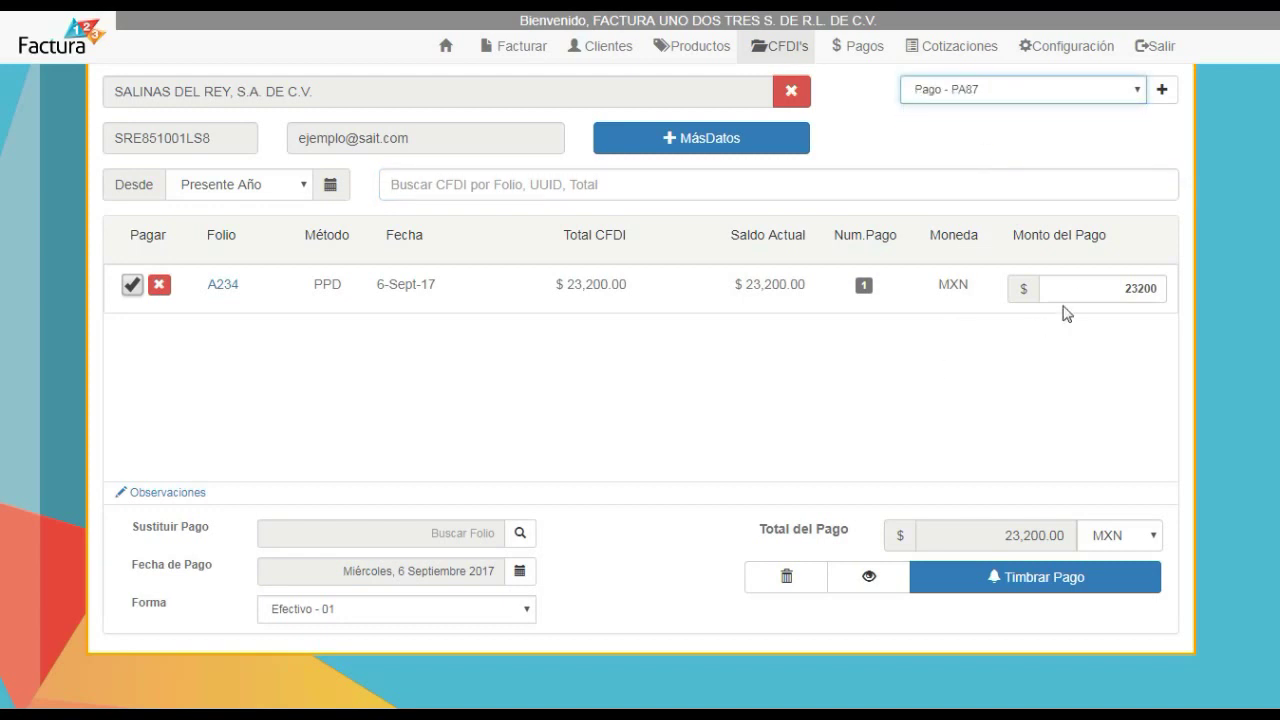
- Set the payment amount for invoice A234 to 2300, keep Efectivo - 01 as its form of payment, and stamp the payment
double_click(1103, 292)
text(2300)
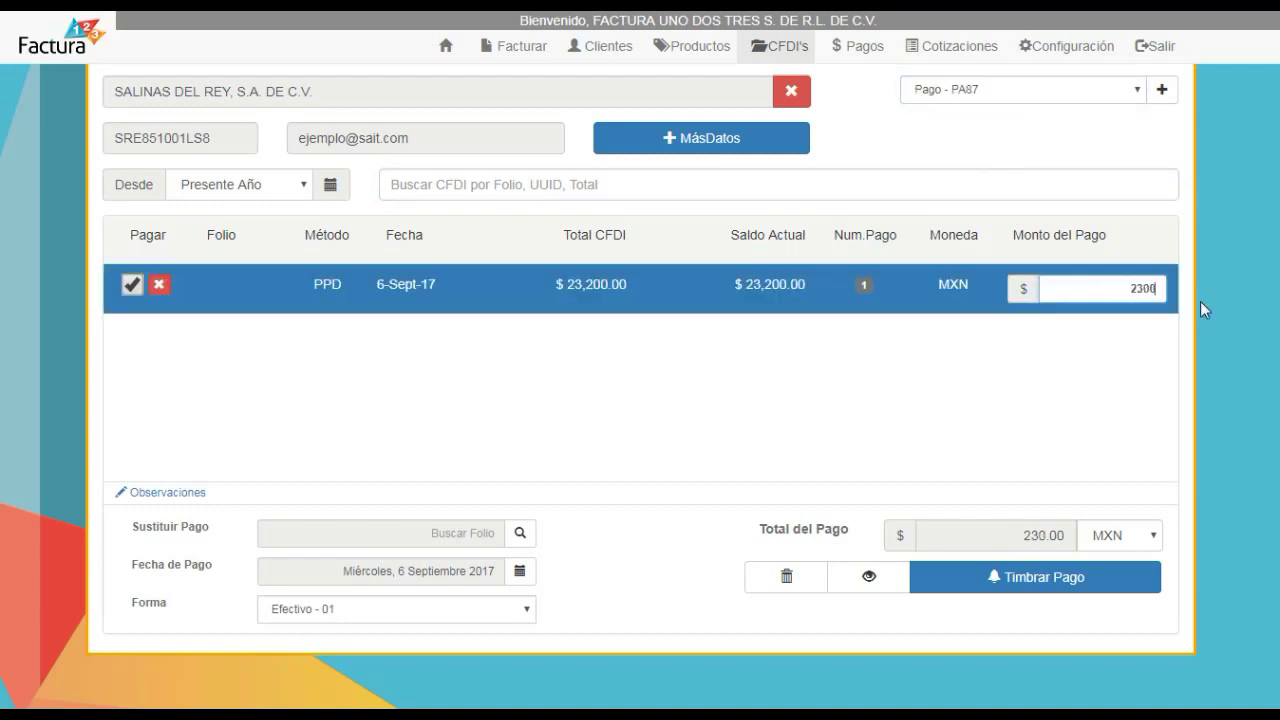
click(520, 571)
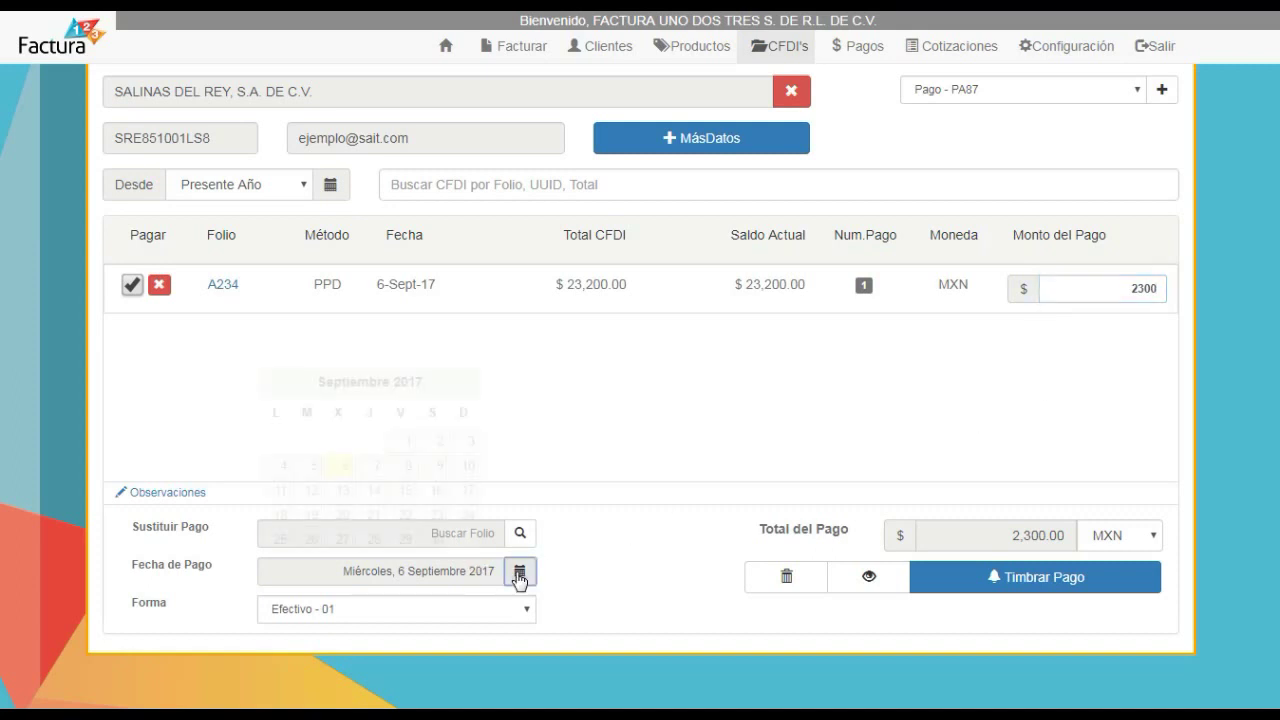
click(522, 609)
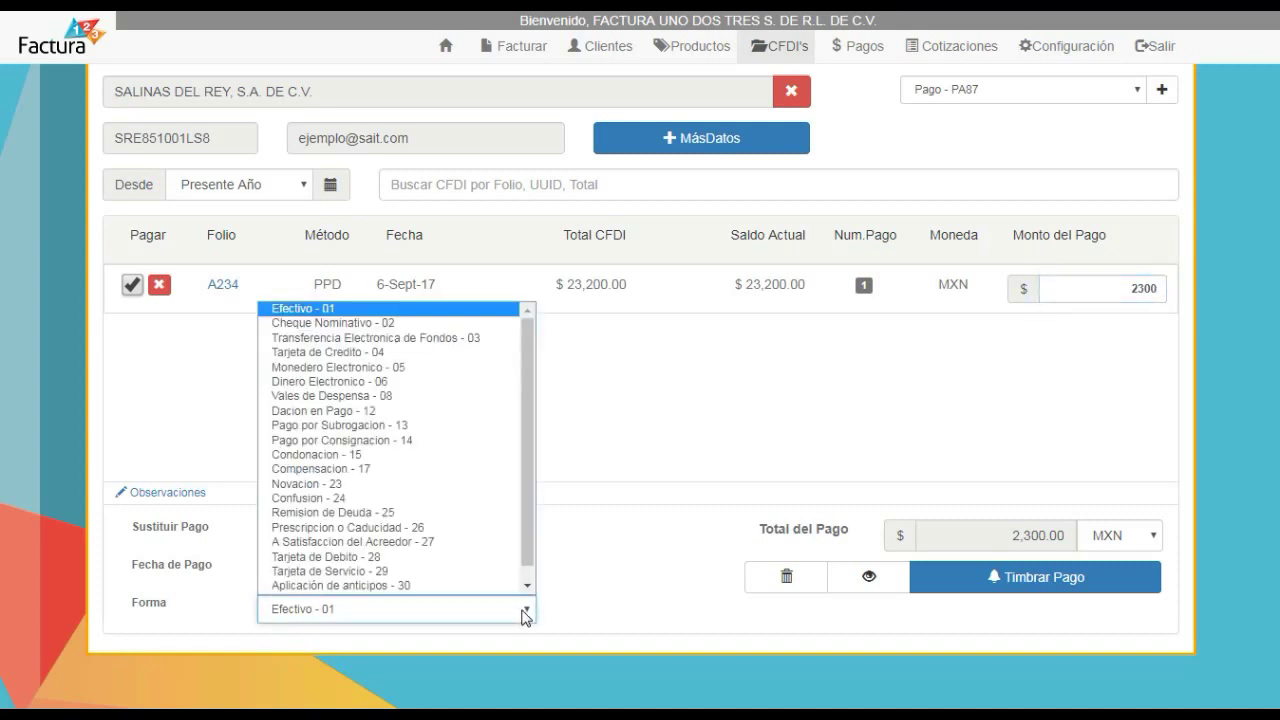
click(606, 603)
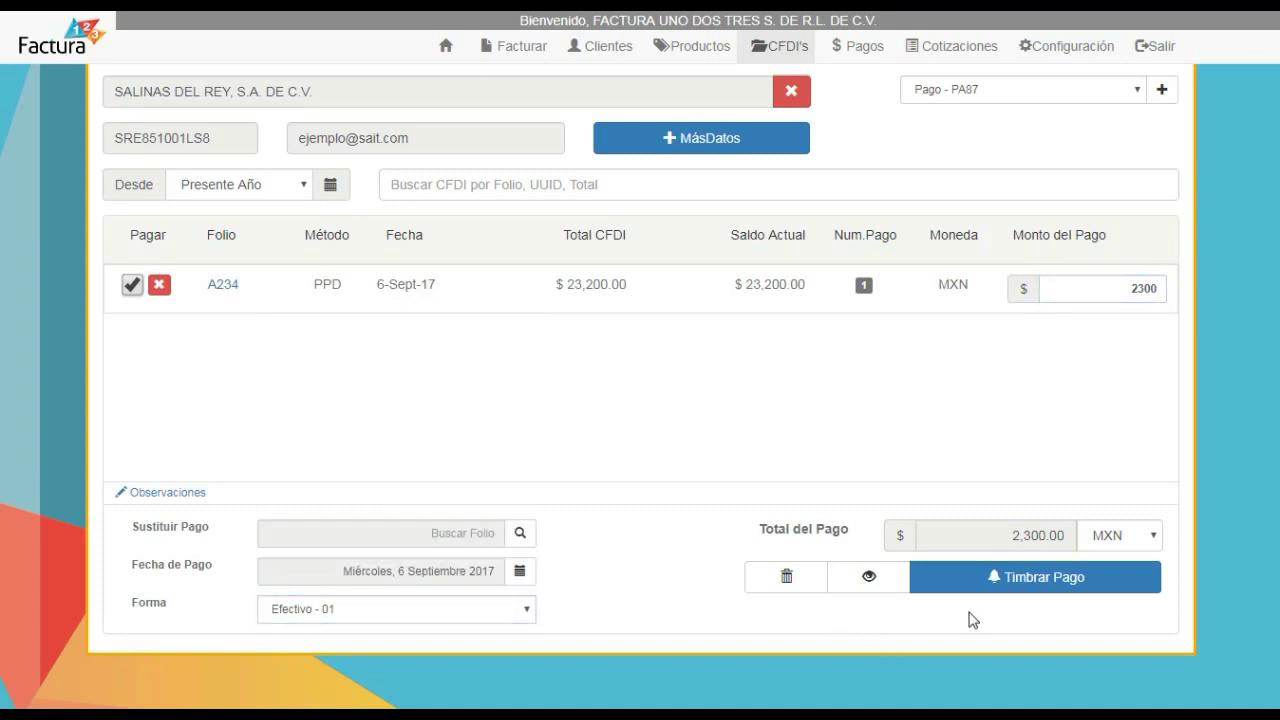
click(1011, 595)
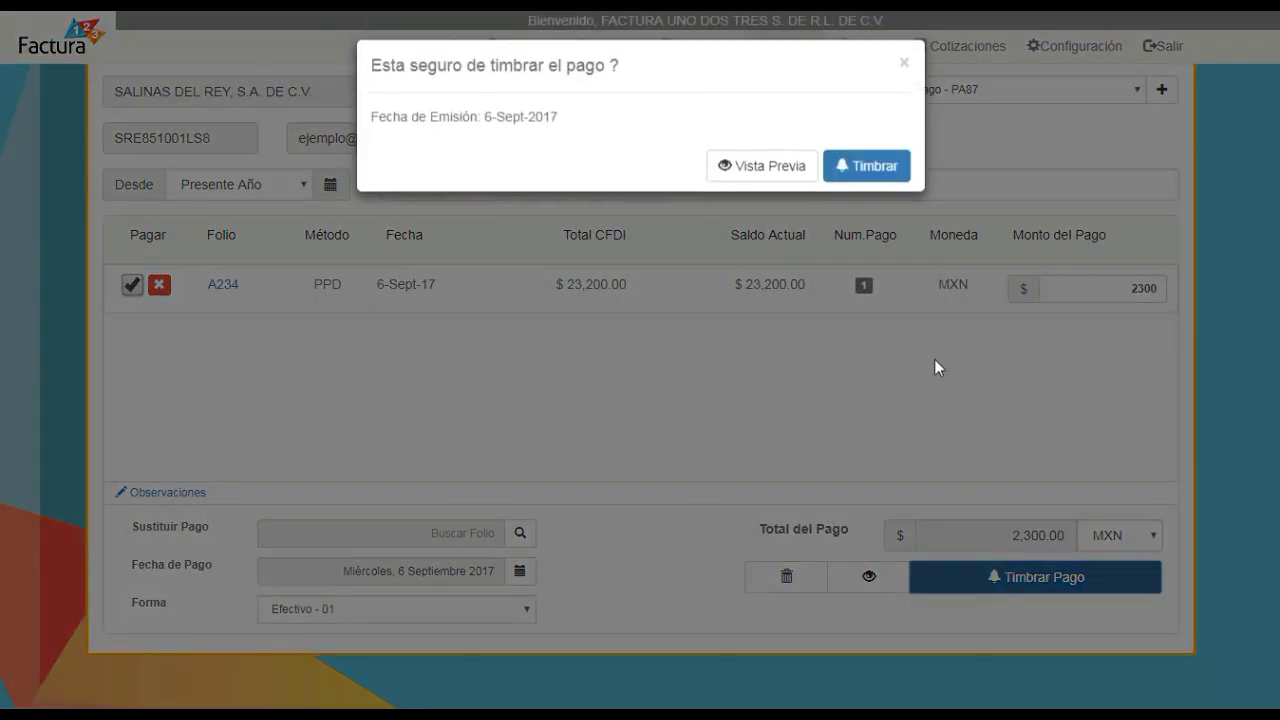
click(866, 170)
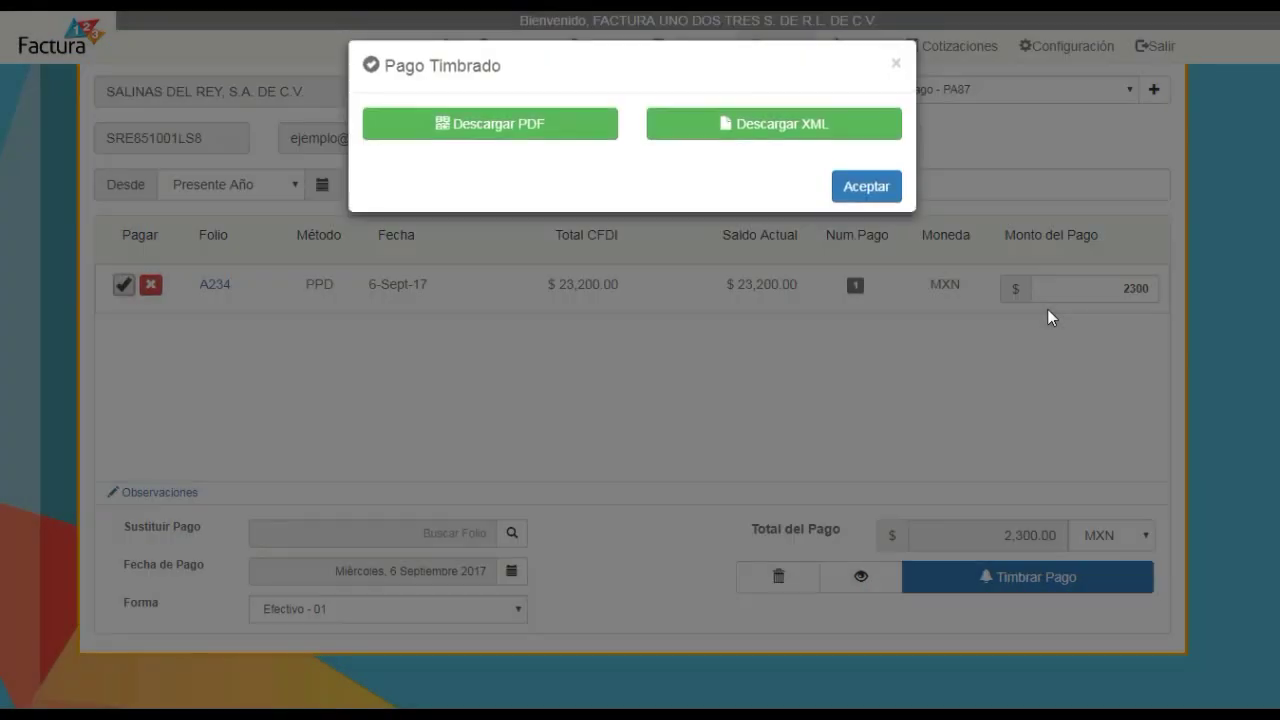
- Open the PDF receipt of the stamped payment and examine its section of CFDIs related to the payment
click(552, 134)
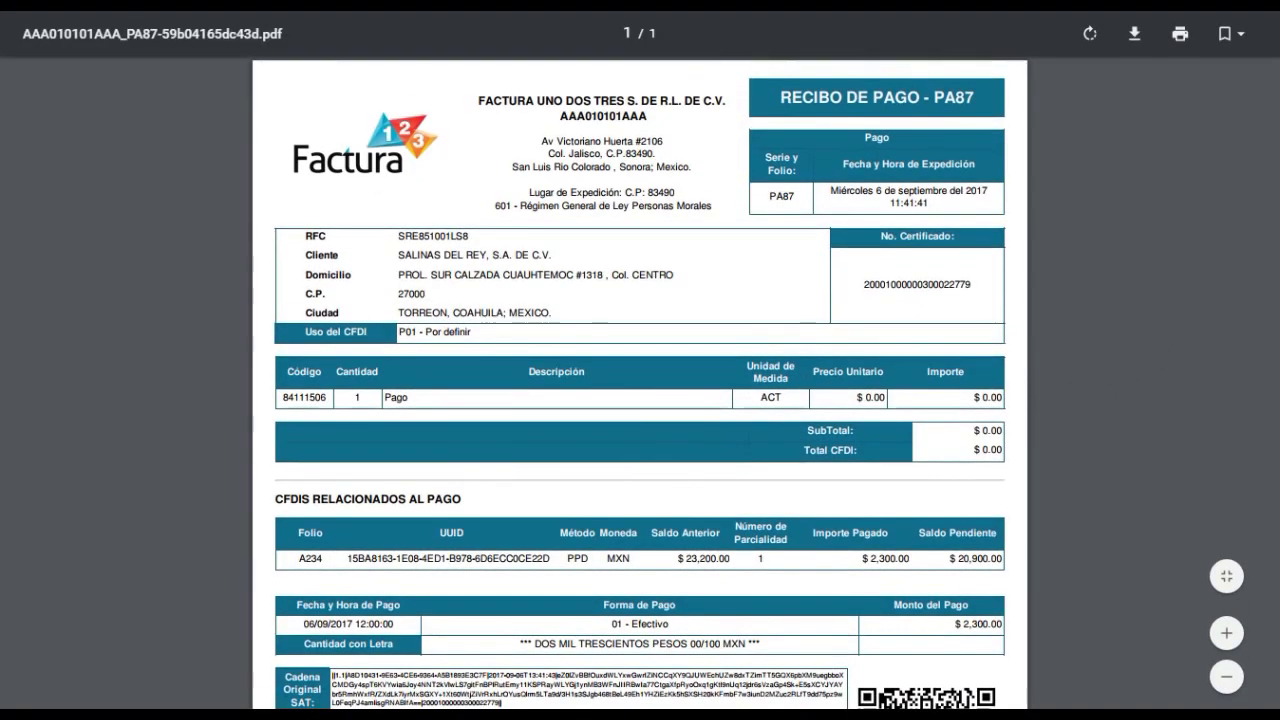
scroll(640, 380, down, 1)
scroll(276, 355, down, 3)
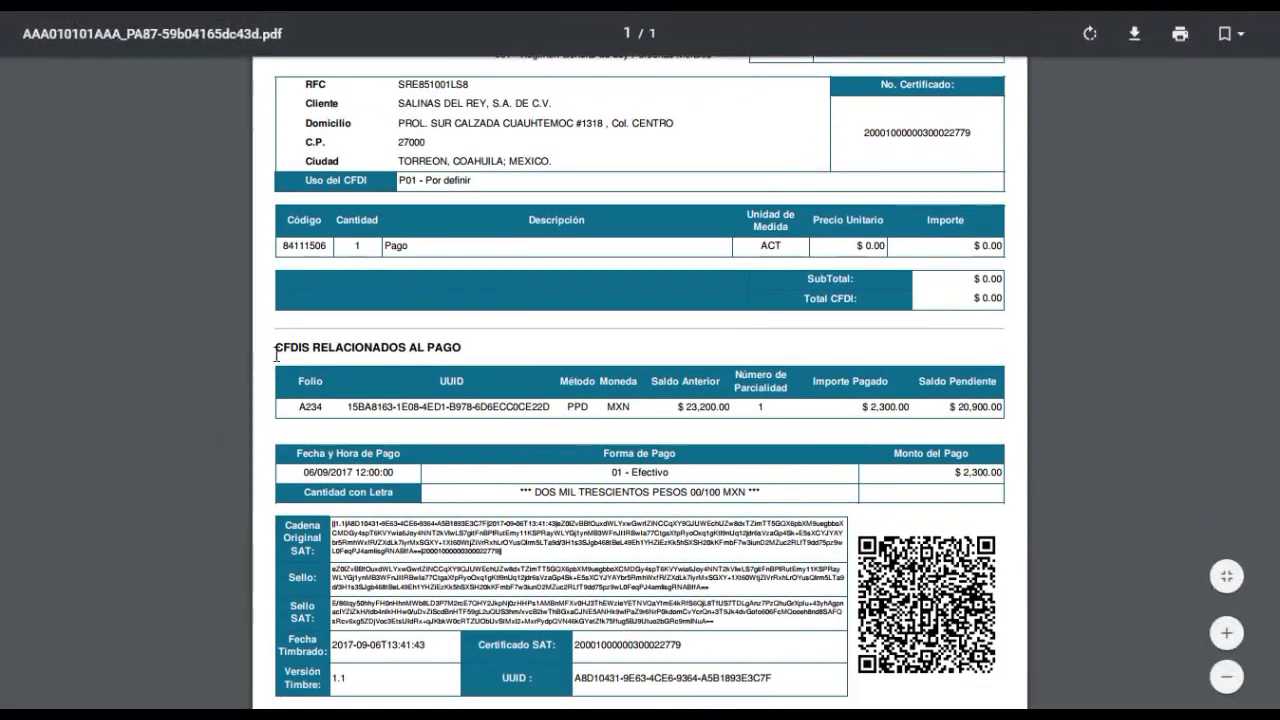
drag(276, 355, 405, 348)
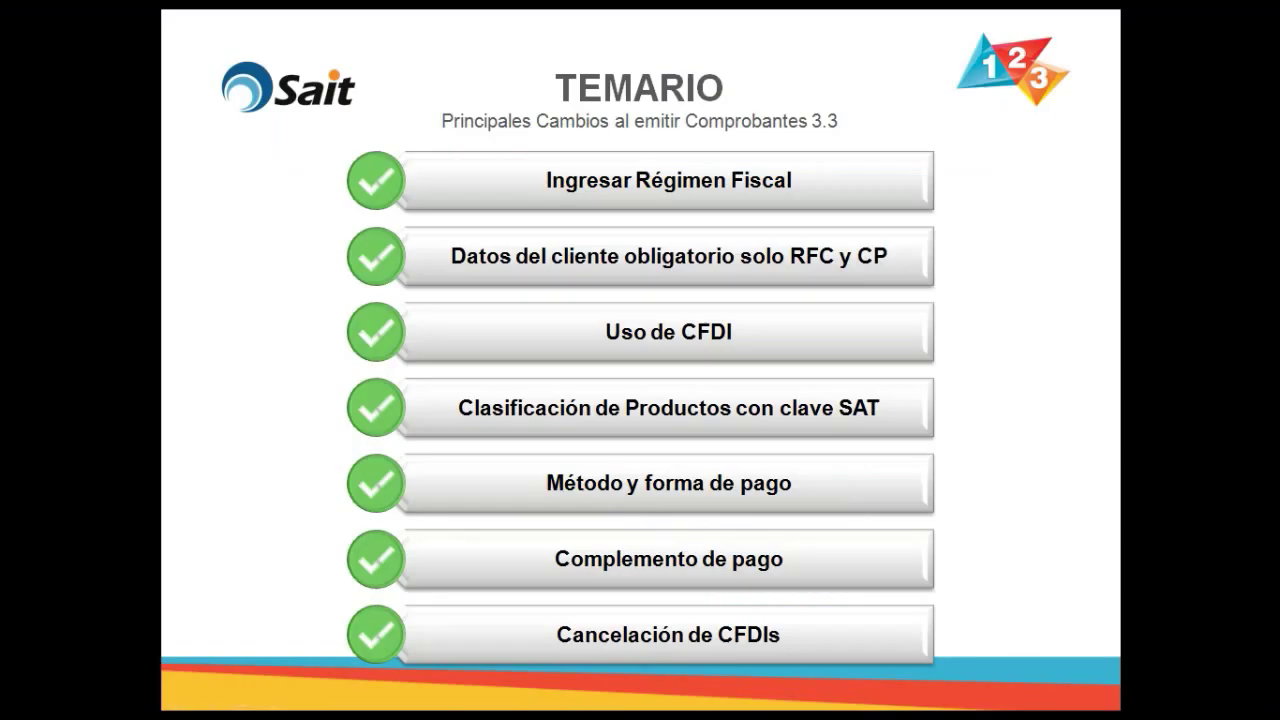